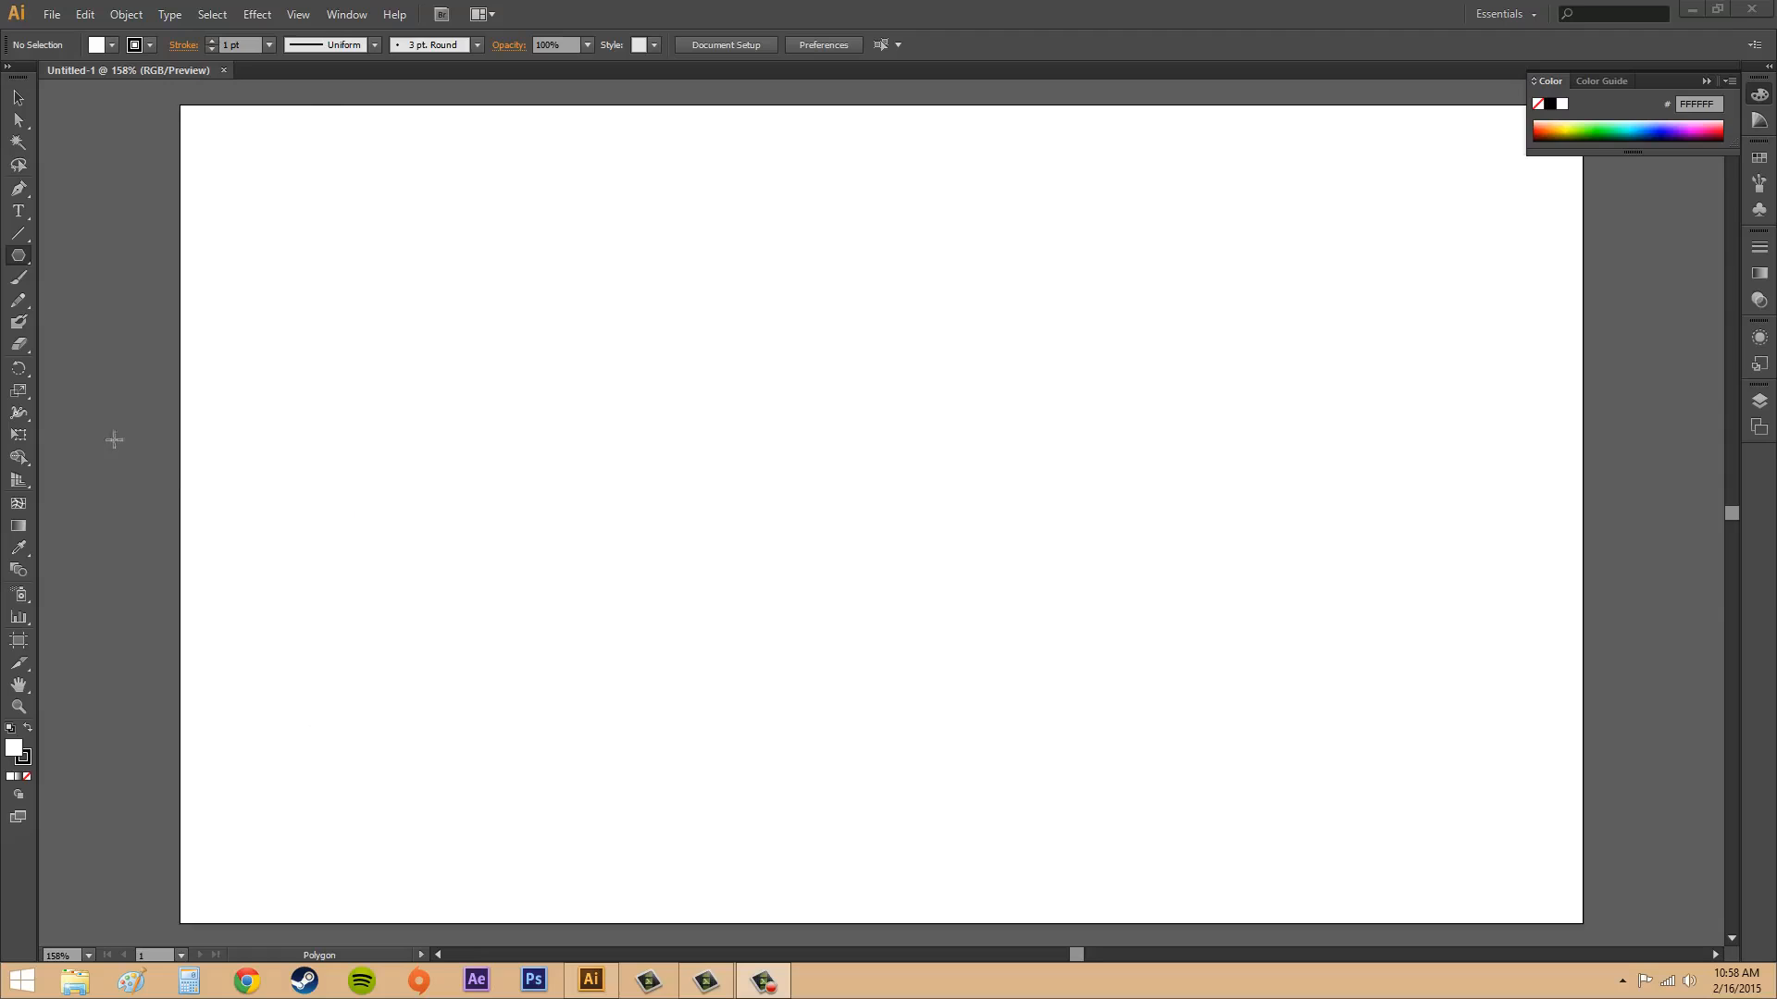
# Draw three freehand ten-sided polygons with the Polygon tool: one about 211 px wide, one in the lower middle, and one about 287 px wide.
pyautogui.click(18, 259)
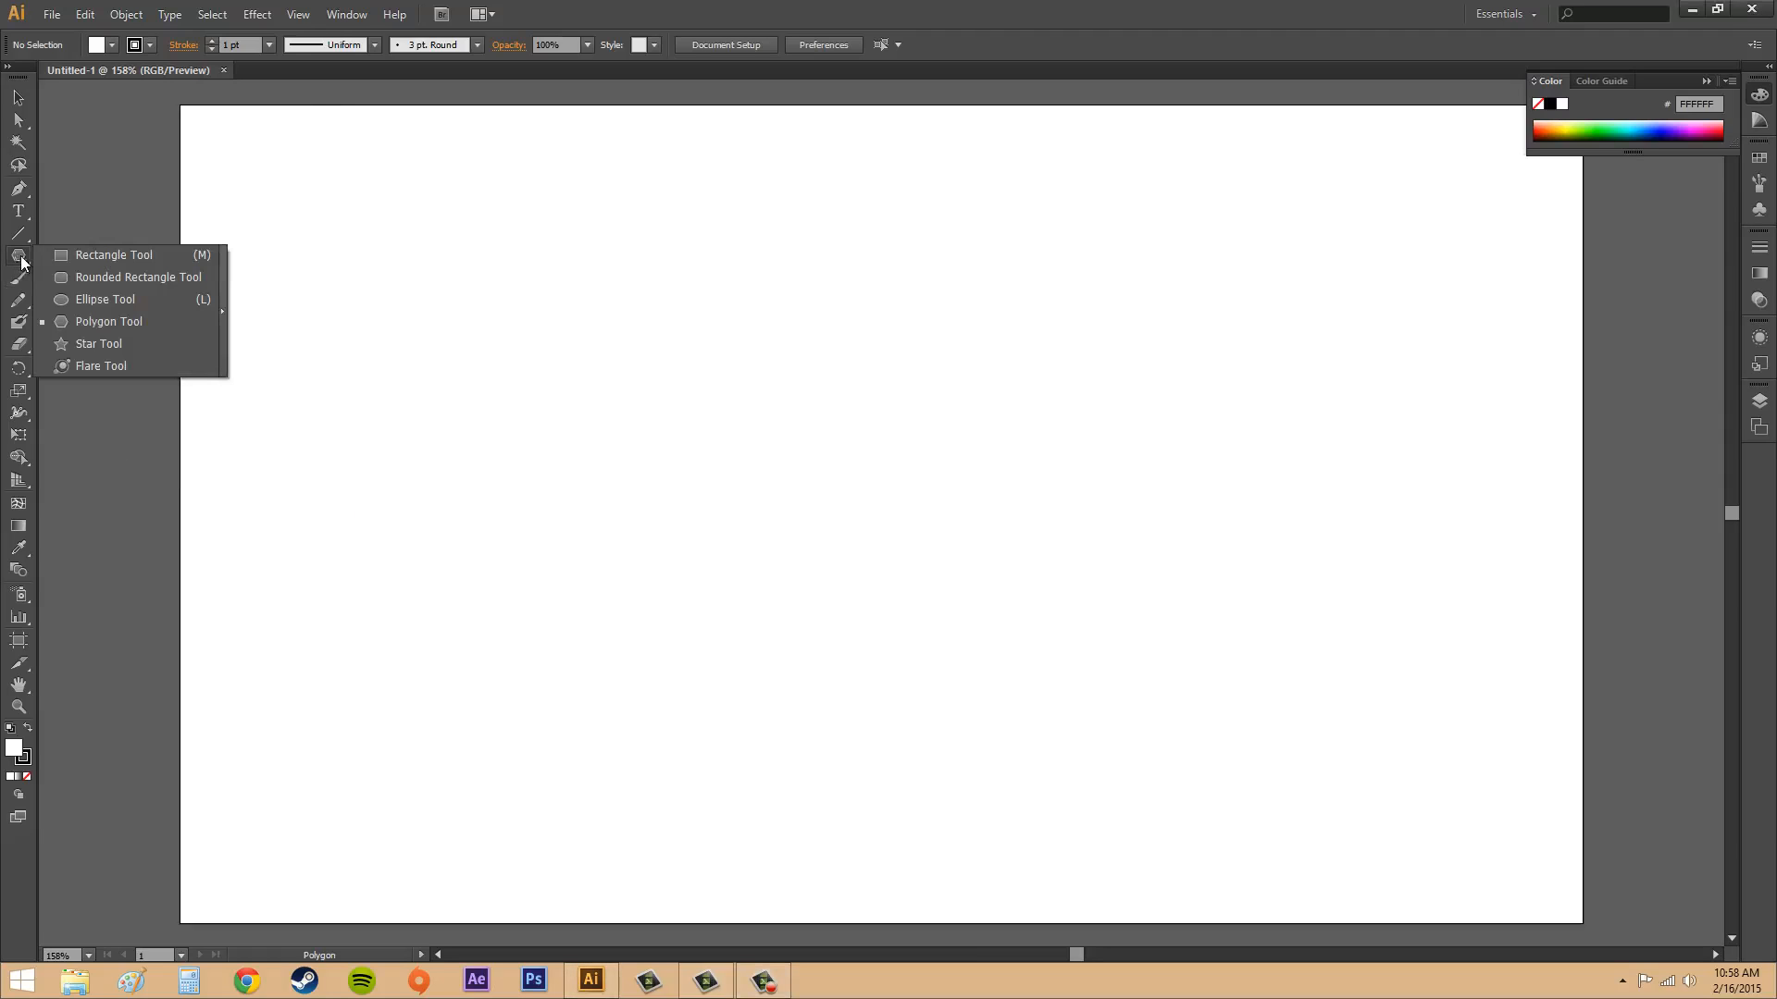
pyautogui.click(96, 323)
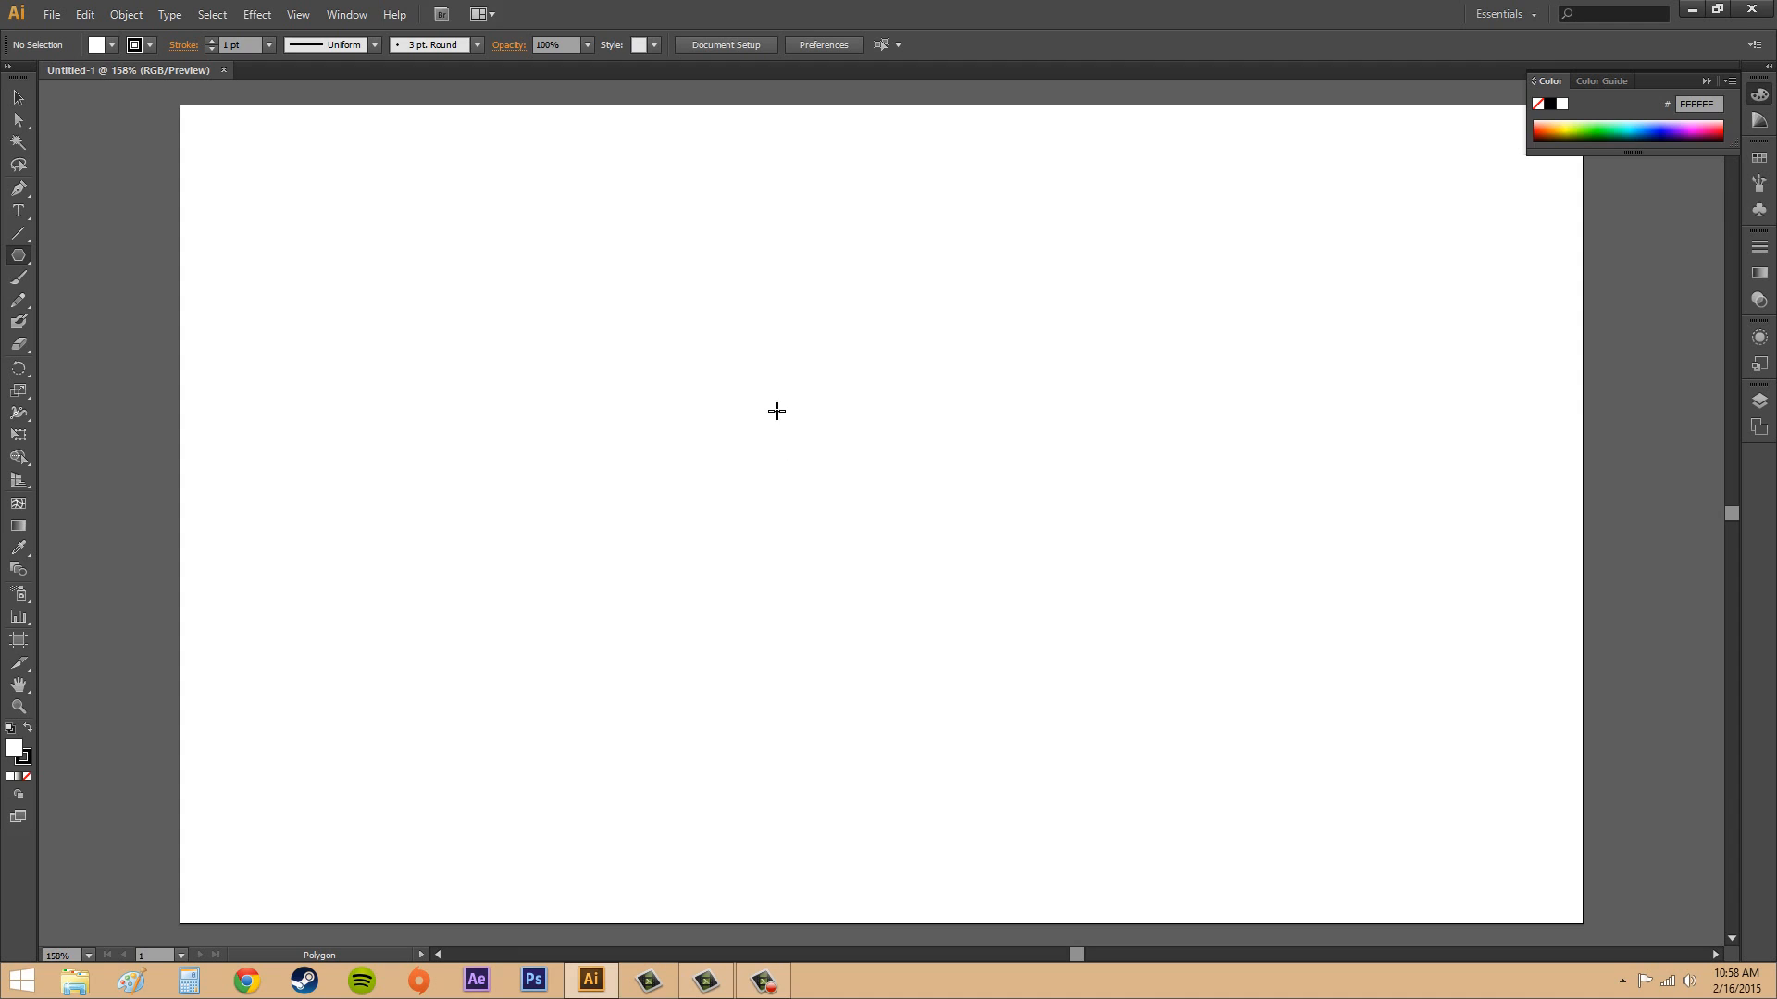
pyautogui.moveTo(591, 298); pyautogui.dragTo(709, 402)
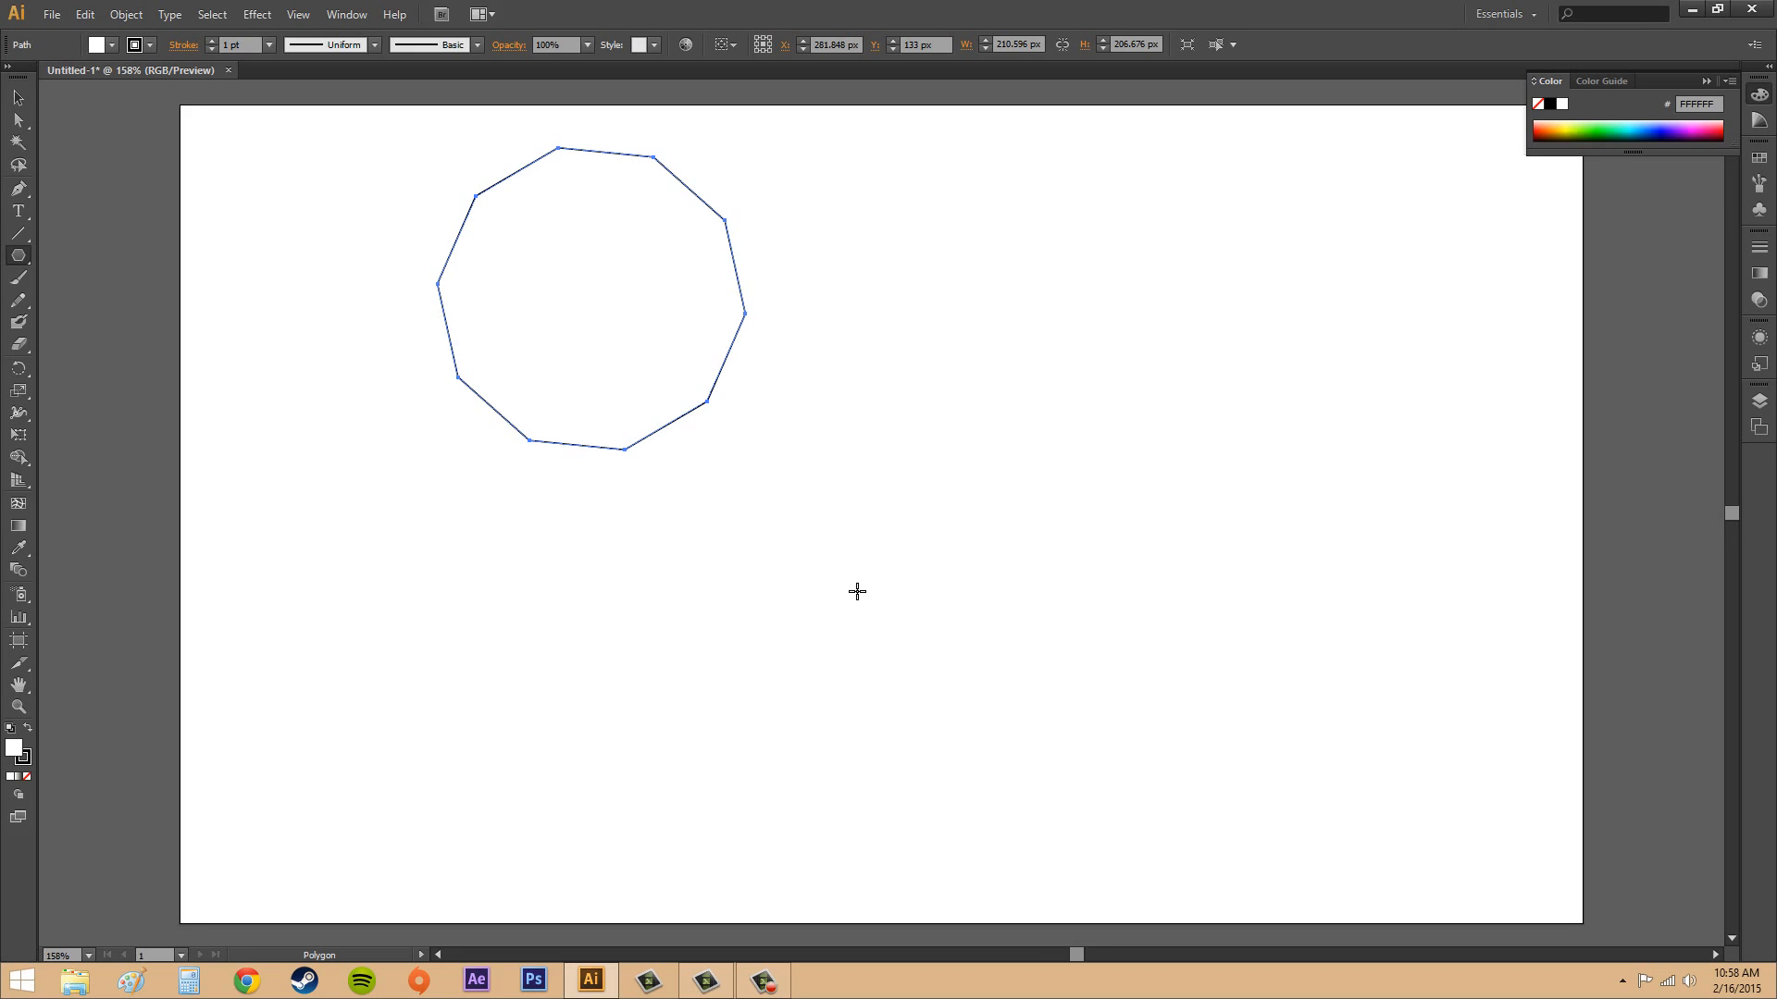
pyautogui.moveTo(853, 570); pyautogui.dragTo(992, 521)
pyautogui.moveTo(1156, 359); pyautogui.dragTo(1366, 419)
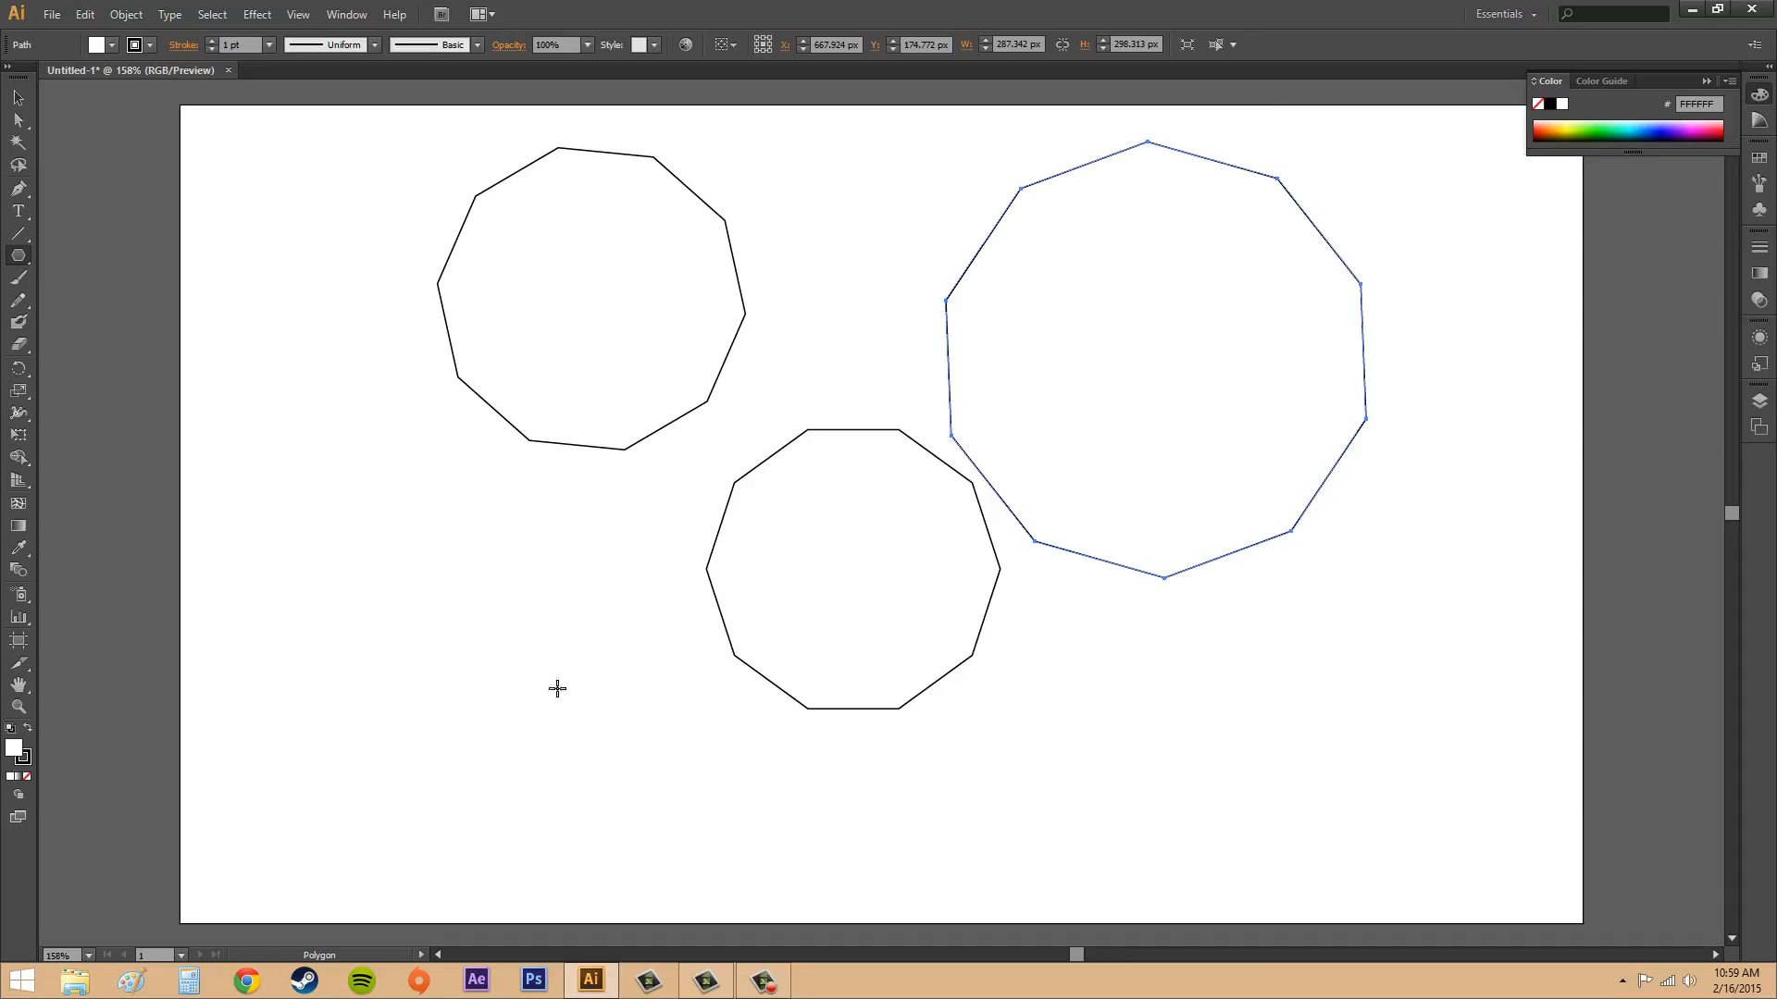
# Create a five-sided polygon with a 25 px radius in the lower-left area of the artboard and deselect it.
pyautogui.click(513, 708)
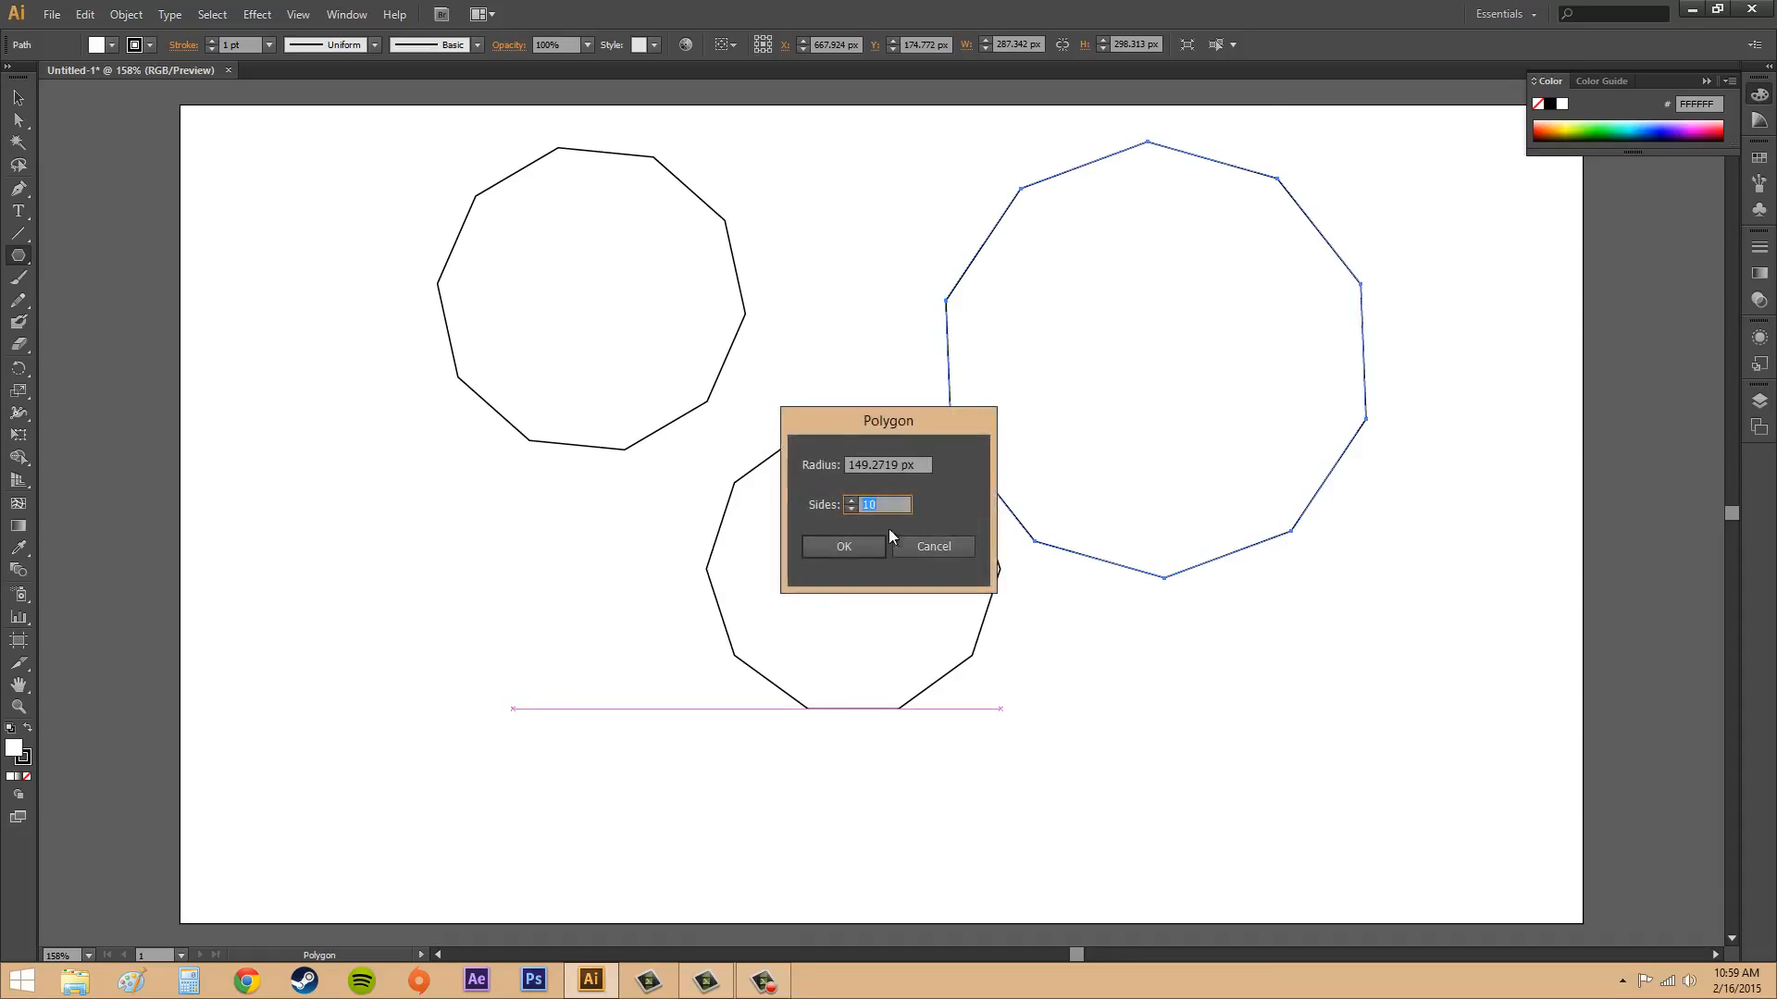
pyautogui.moveTo(881, 432); pyautogui.dragTo(509, 509)
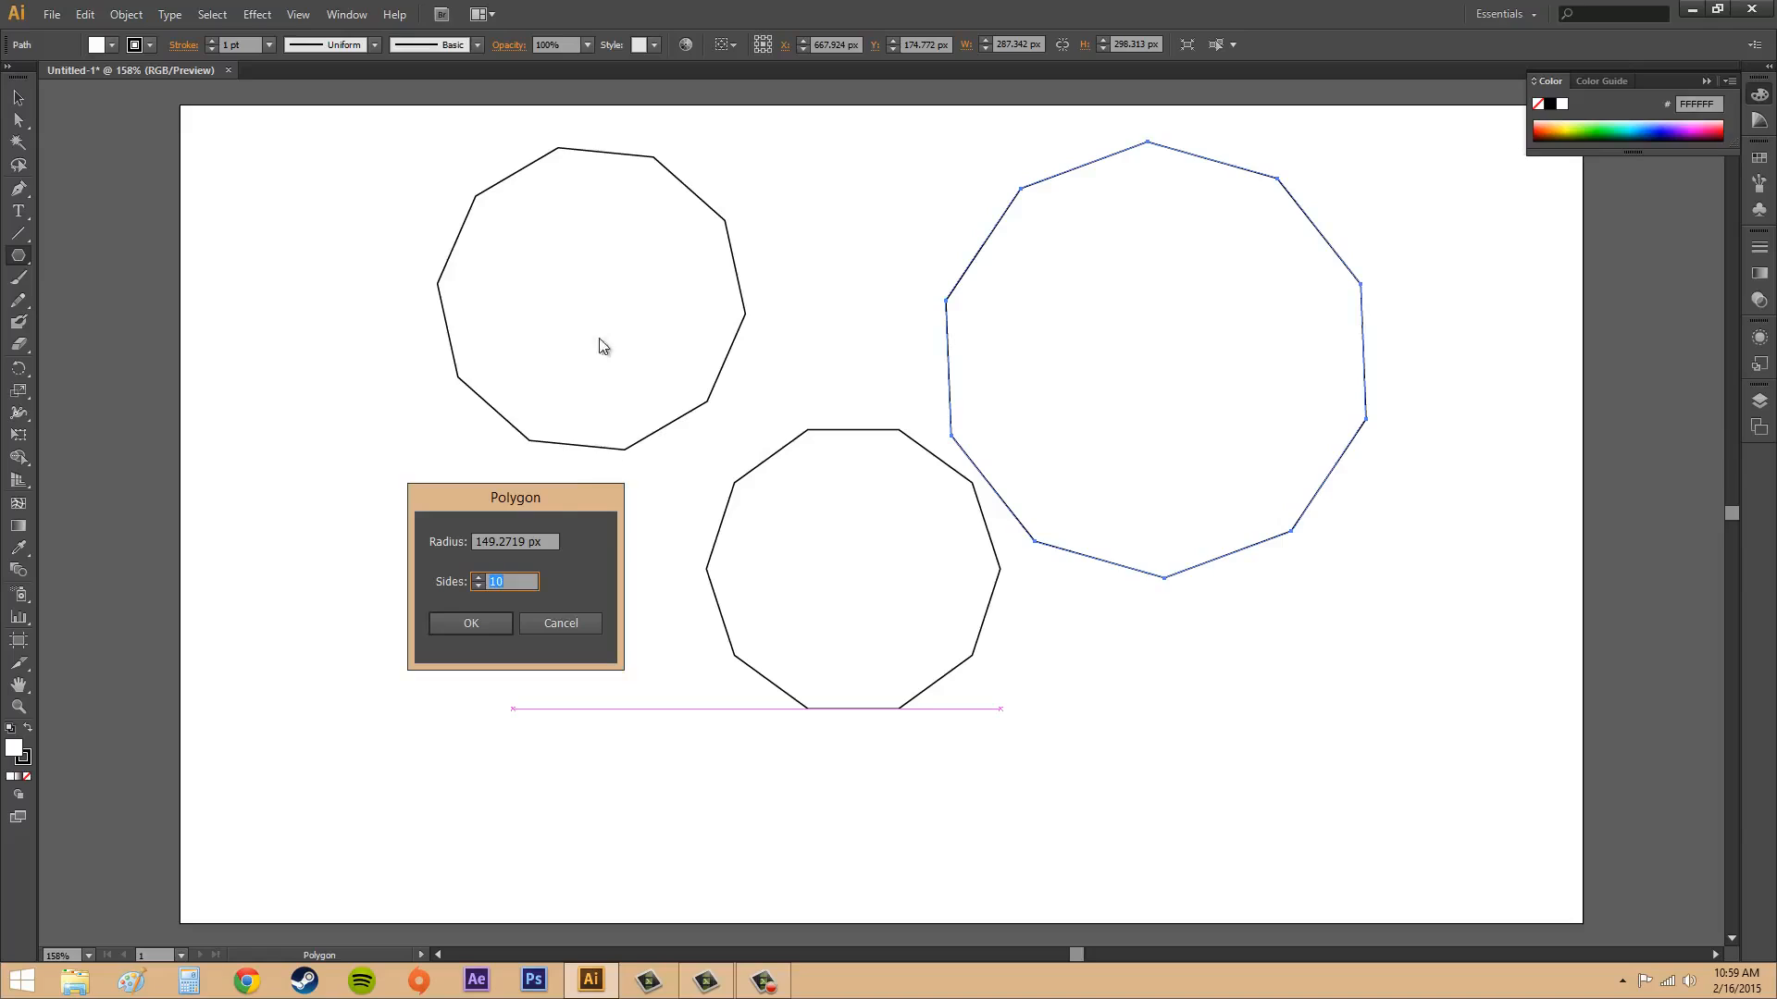
pyautogui.click(552, 541)
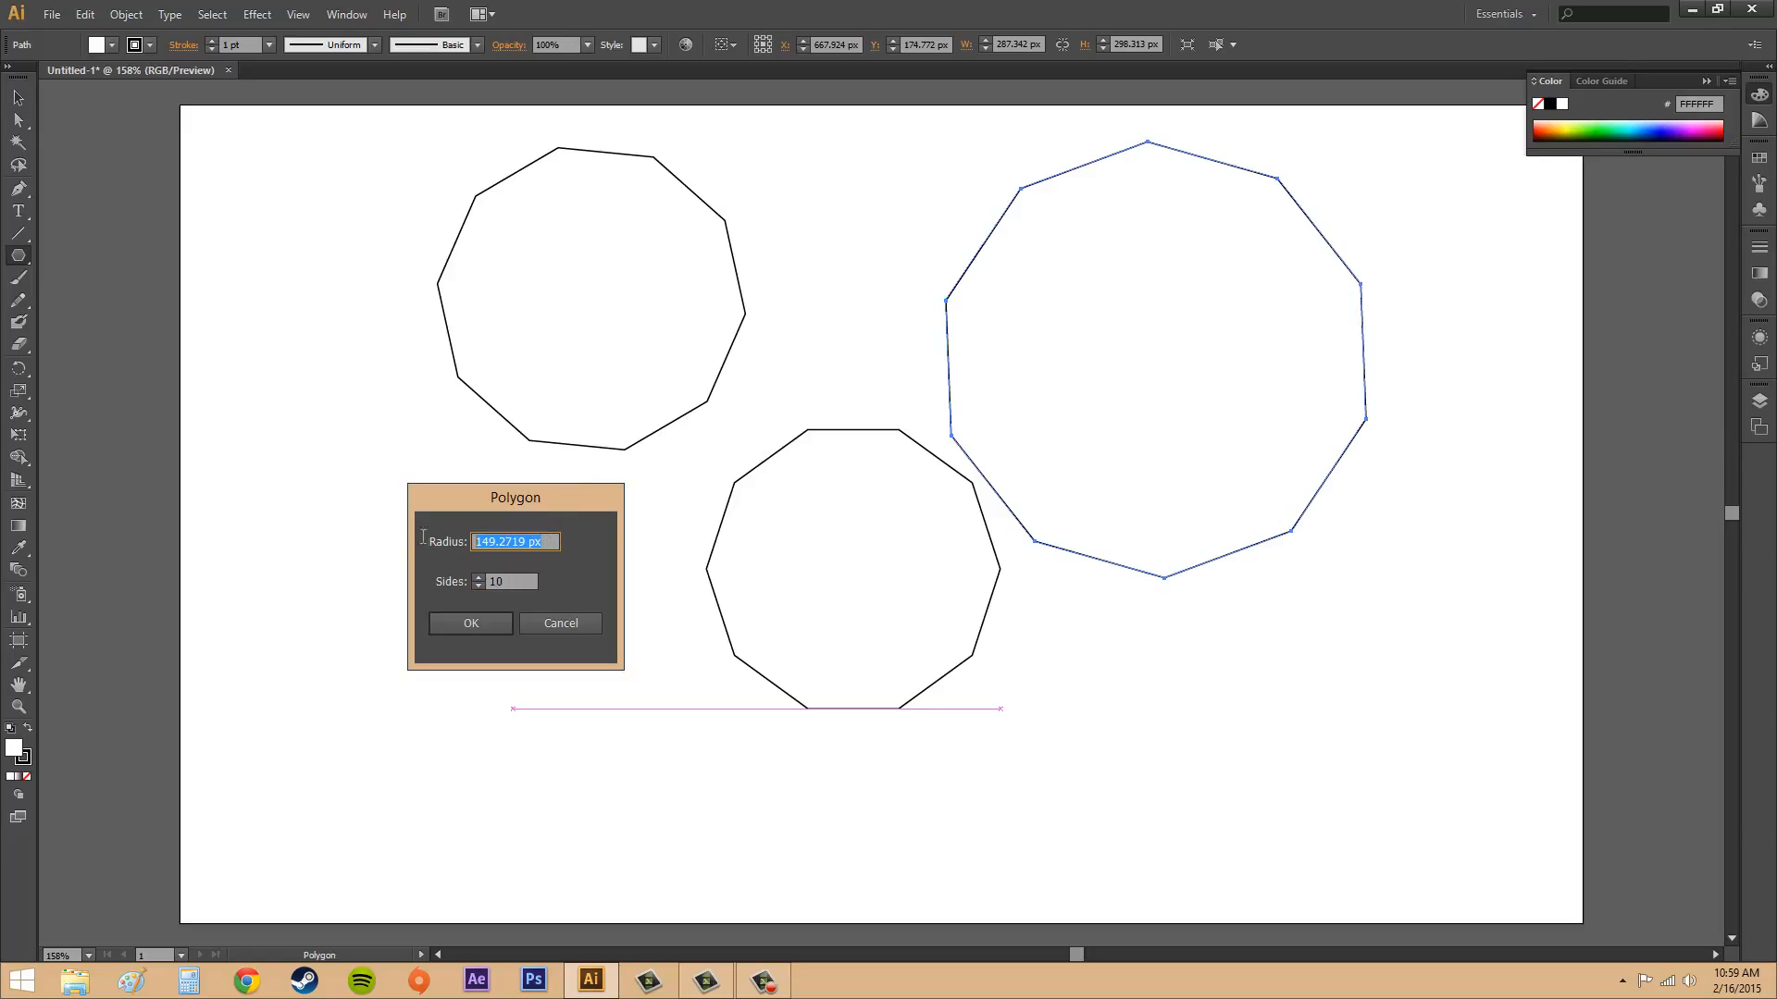
pyautogui.write('25')
pyautogui.click(512, 581)
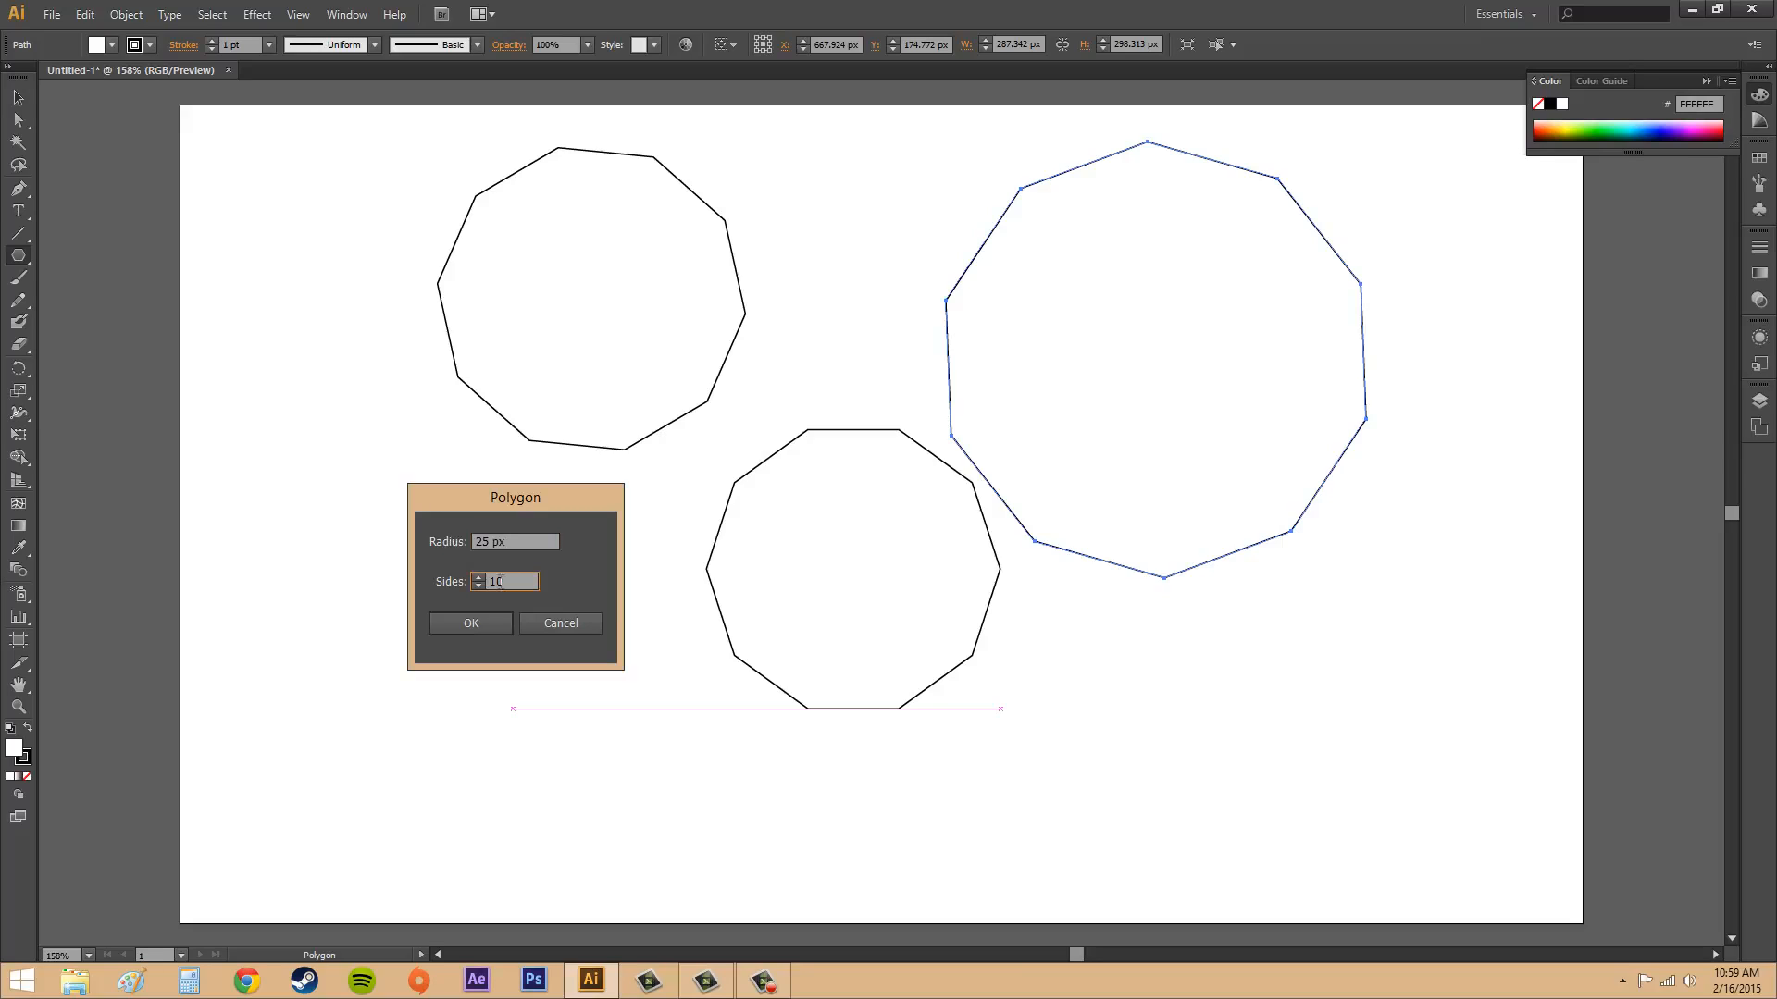
pyautogui.click(471, 623)
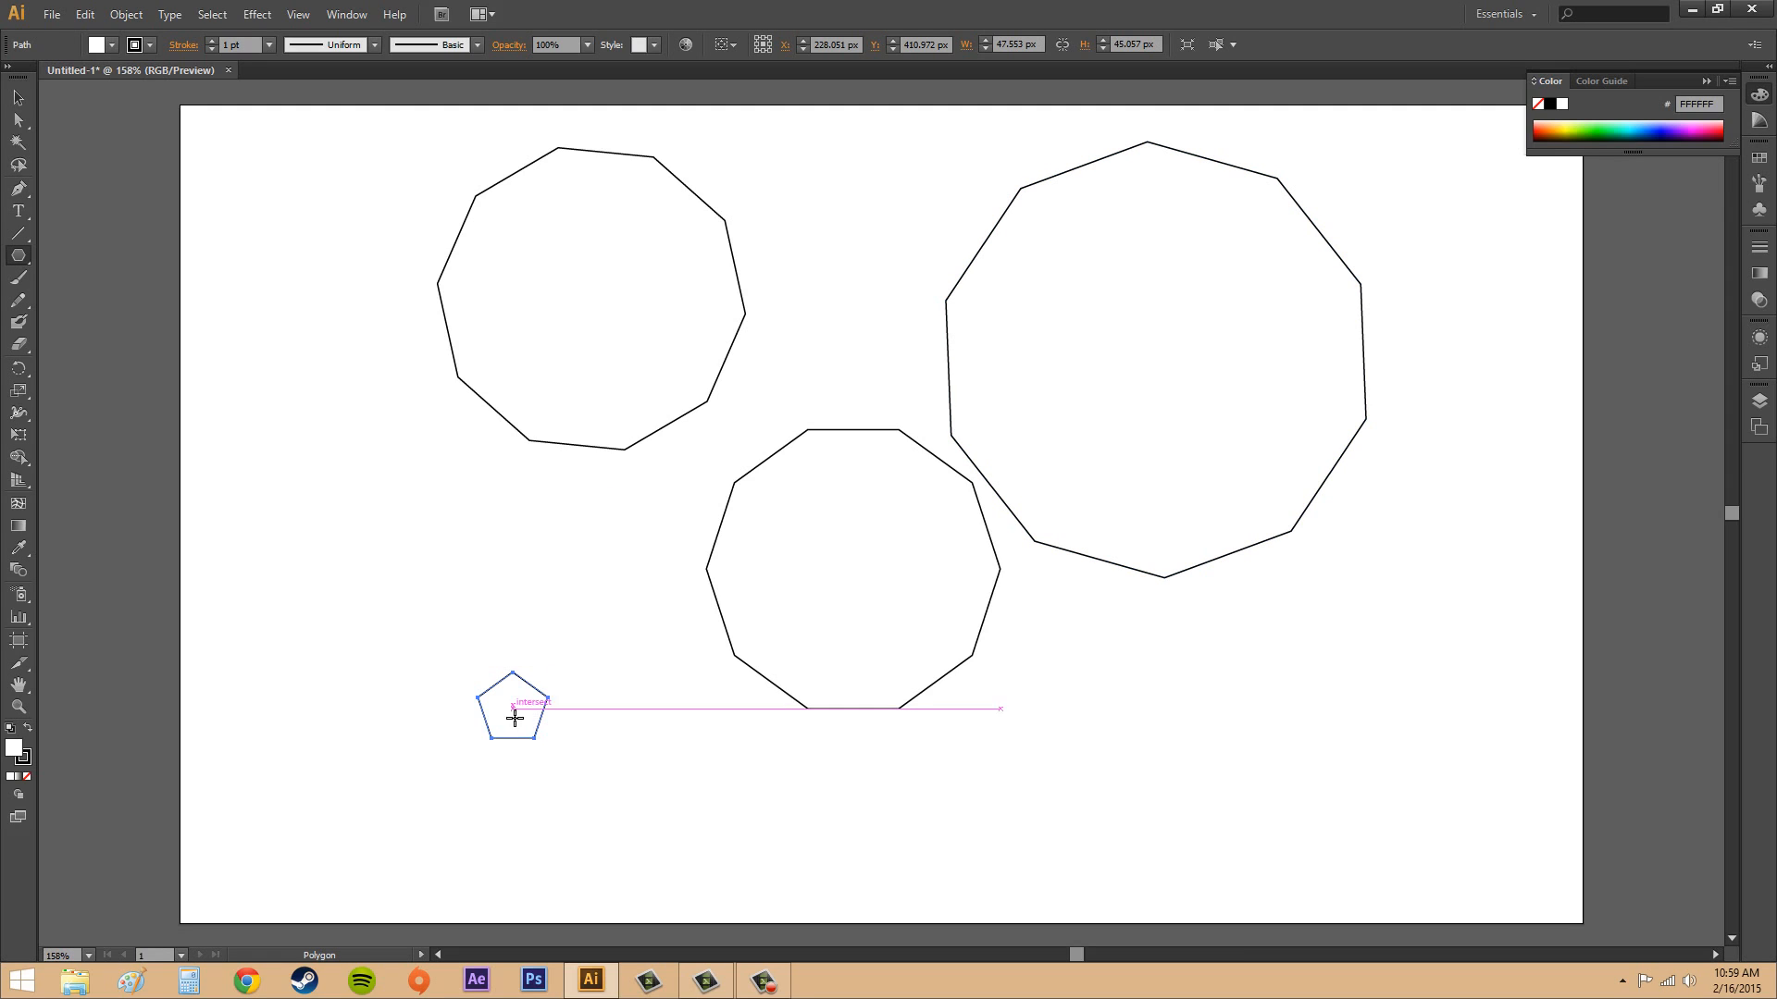
pyautogui.click(18, 98)
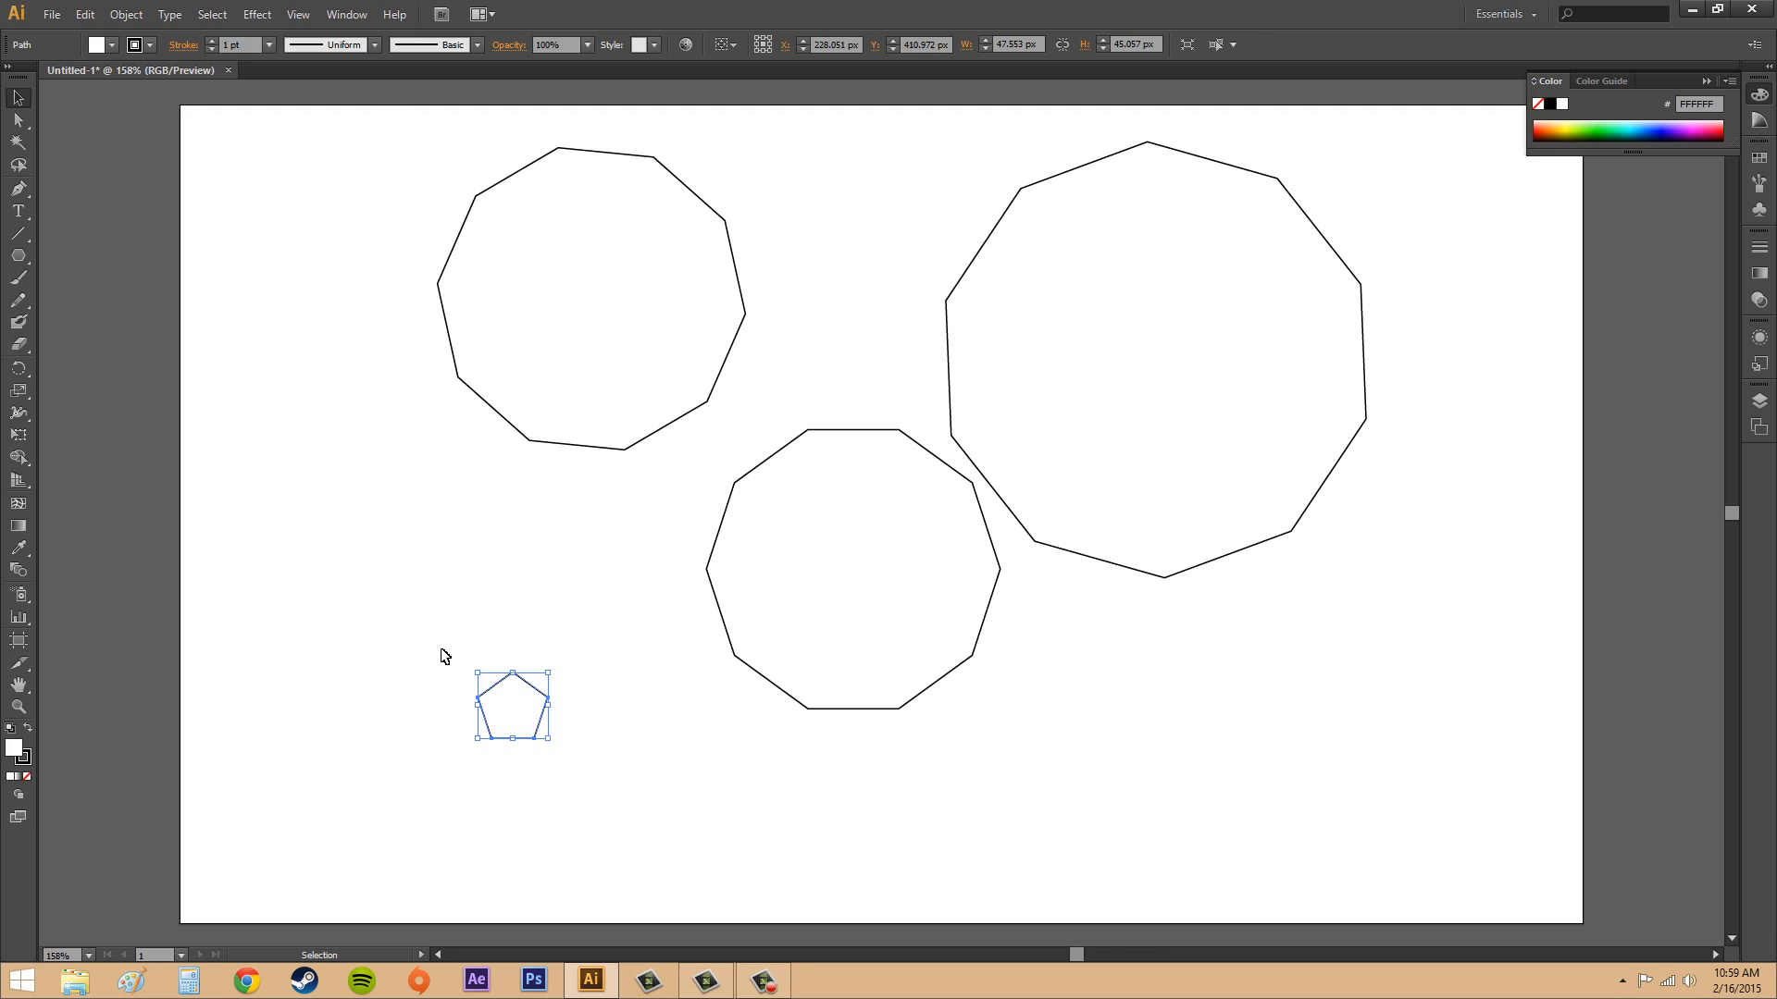
pyautogui.click(329, 607)
# Create a seven-sided polygon about 244 px wide and 237 px high by exact settings, overlapping the small pentagon.
pyautogui.click(18, 255)
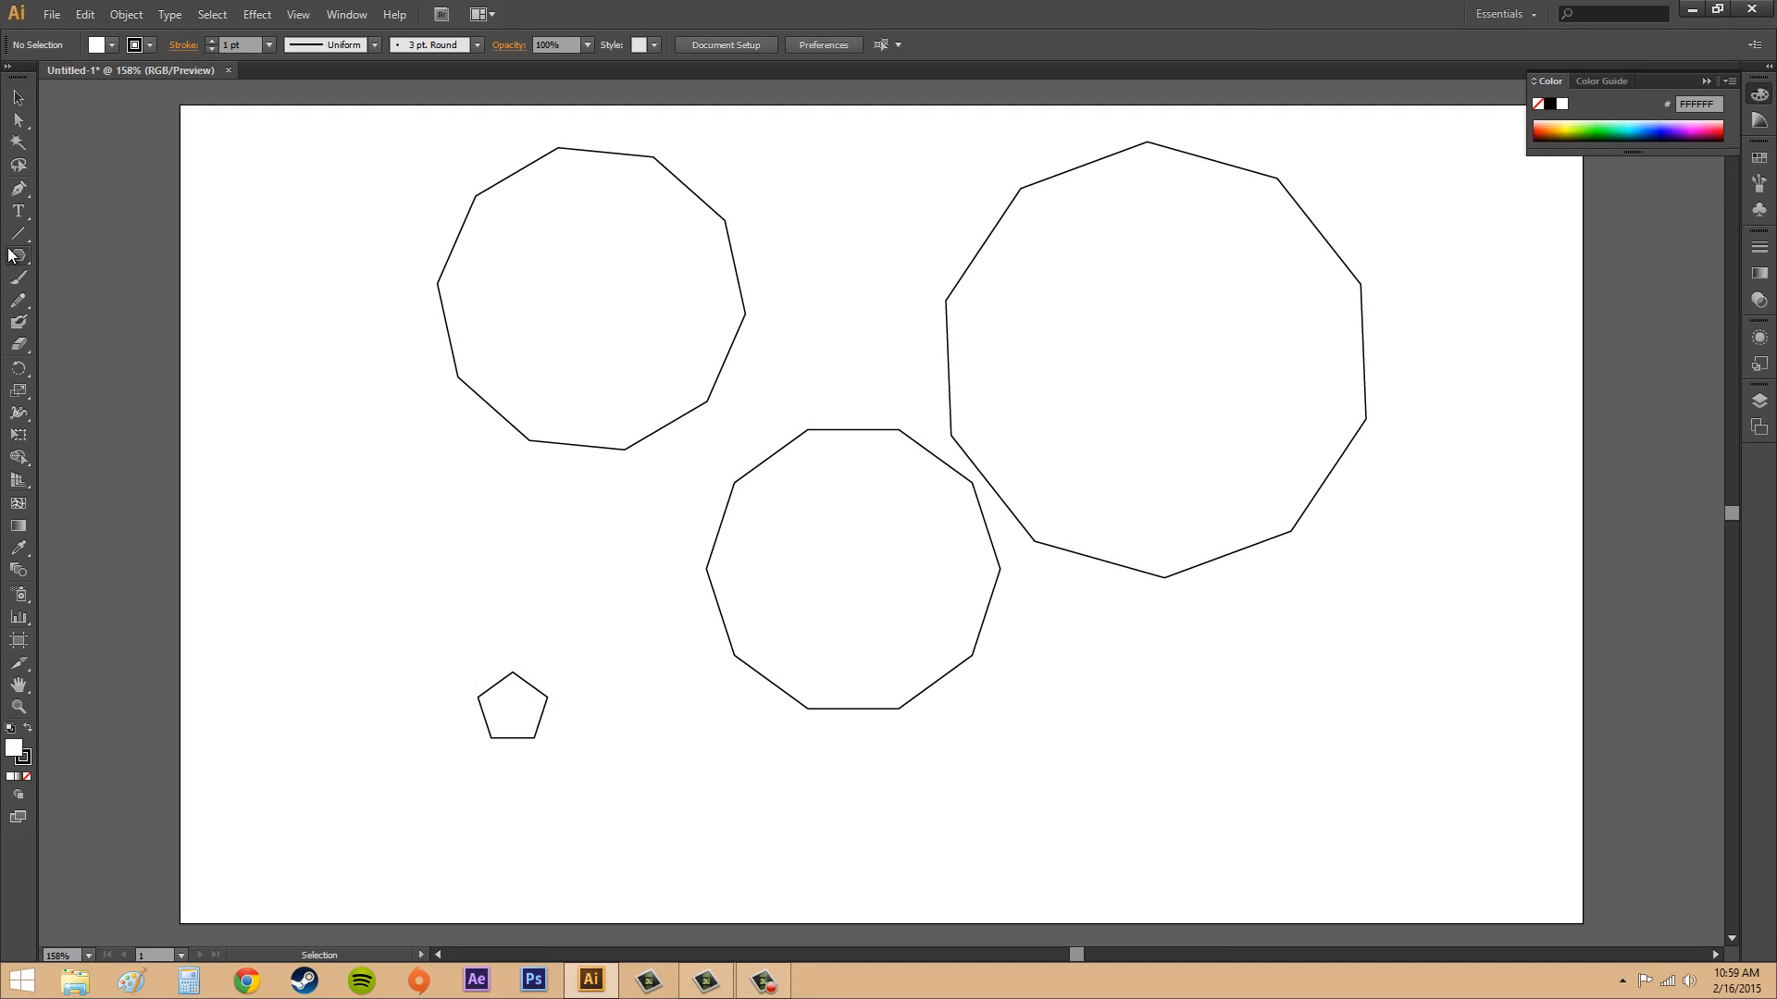
pyautogui.click(385, 590)
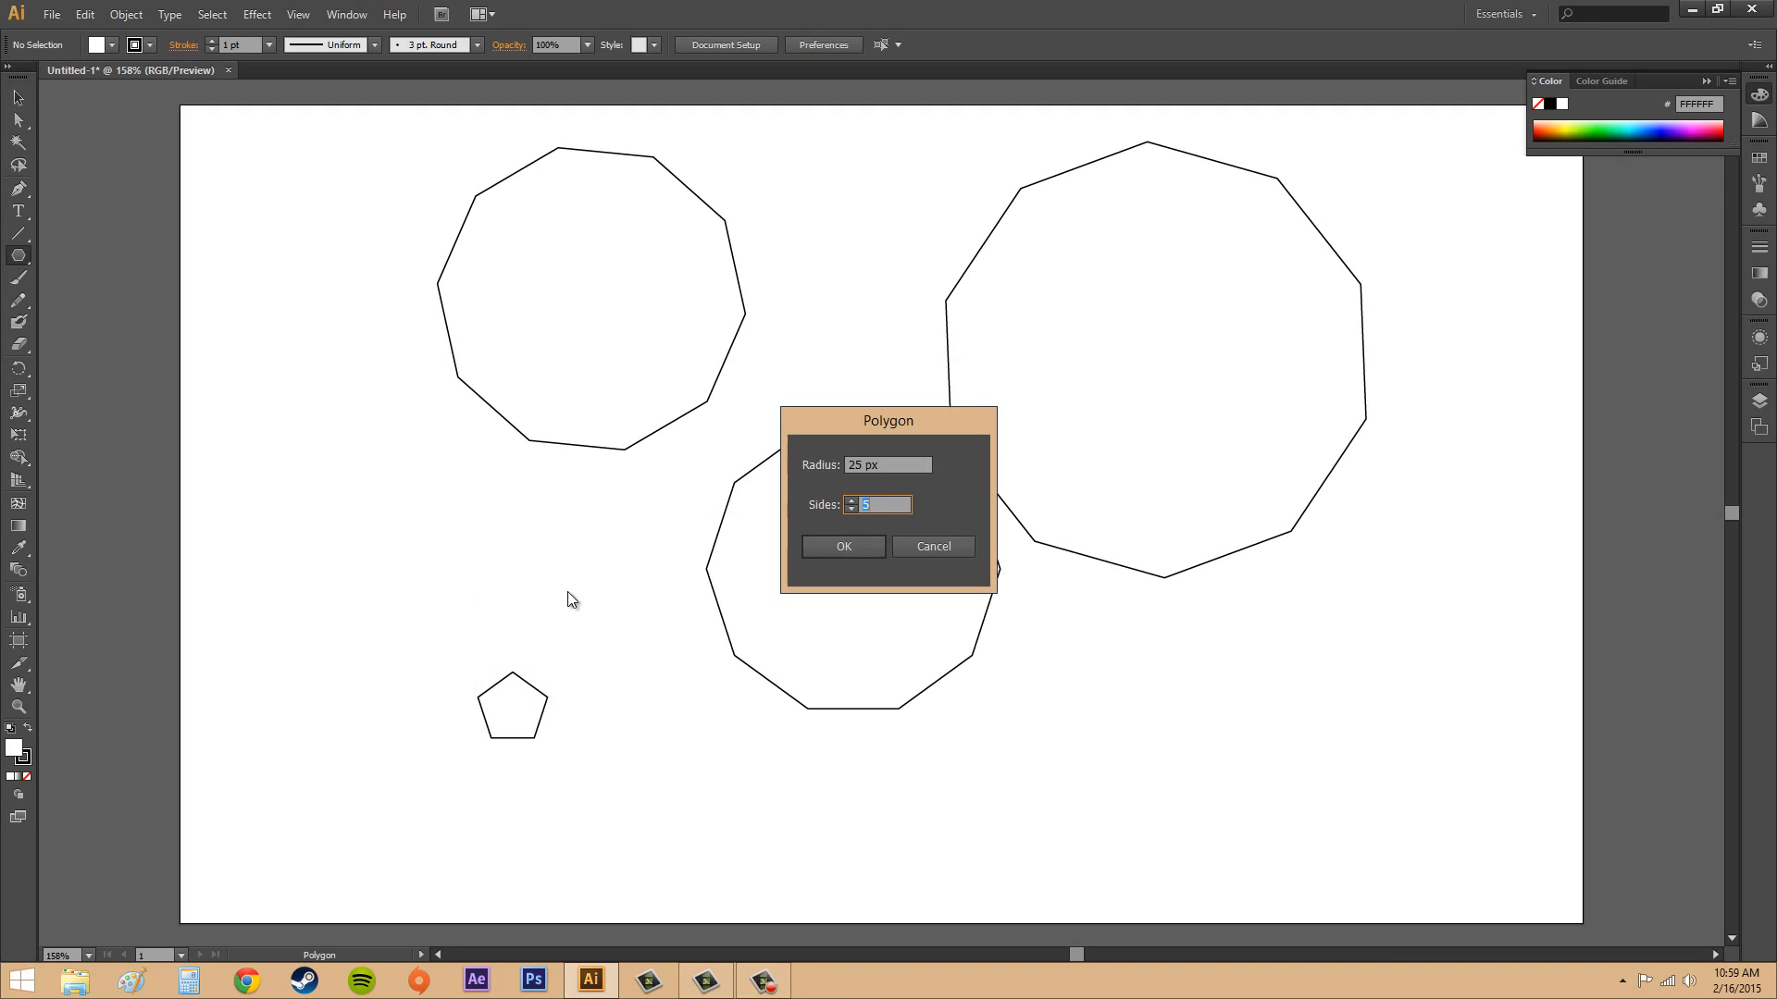
pyautogui.click(866, 467)
pyautogui.write('1')
pyautogui.click(857, 503)
pyautogui.click(838, 551)
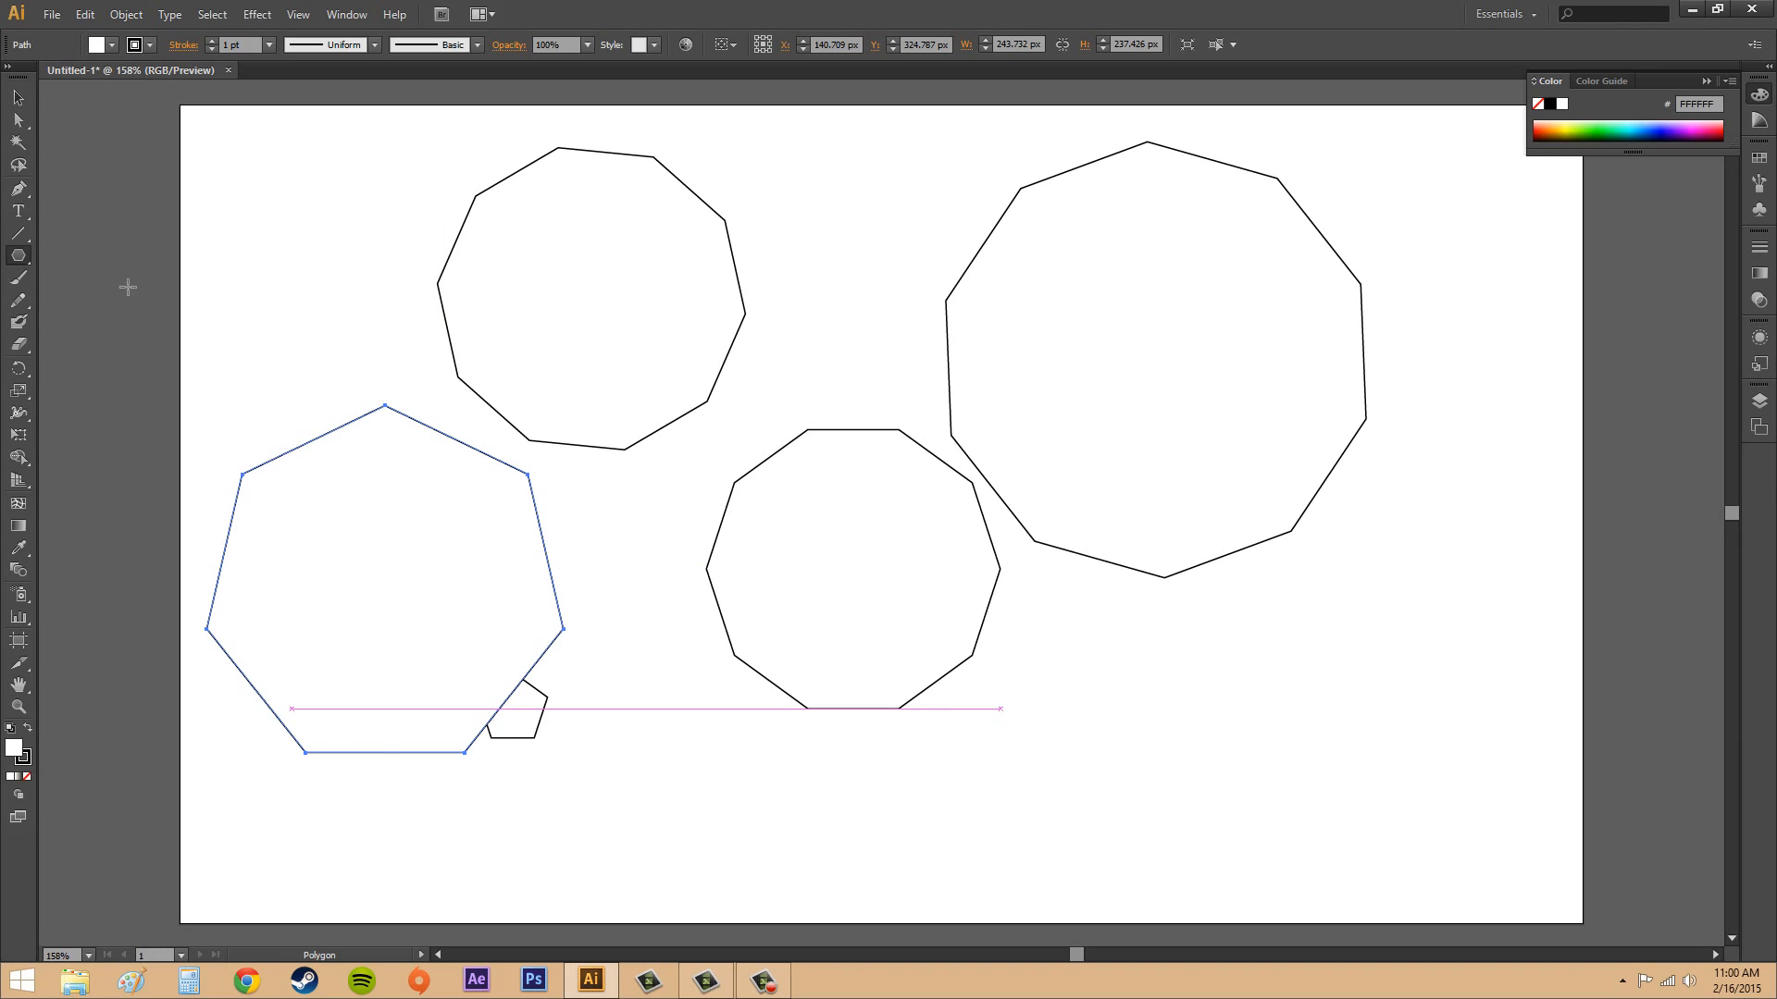
# Delete all five polygons from the artboard.
pyautogui.click(19, 97)
pyautogui.click(1269, 699)
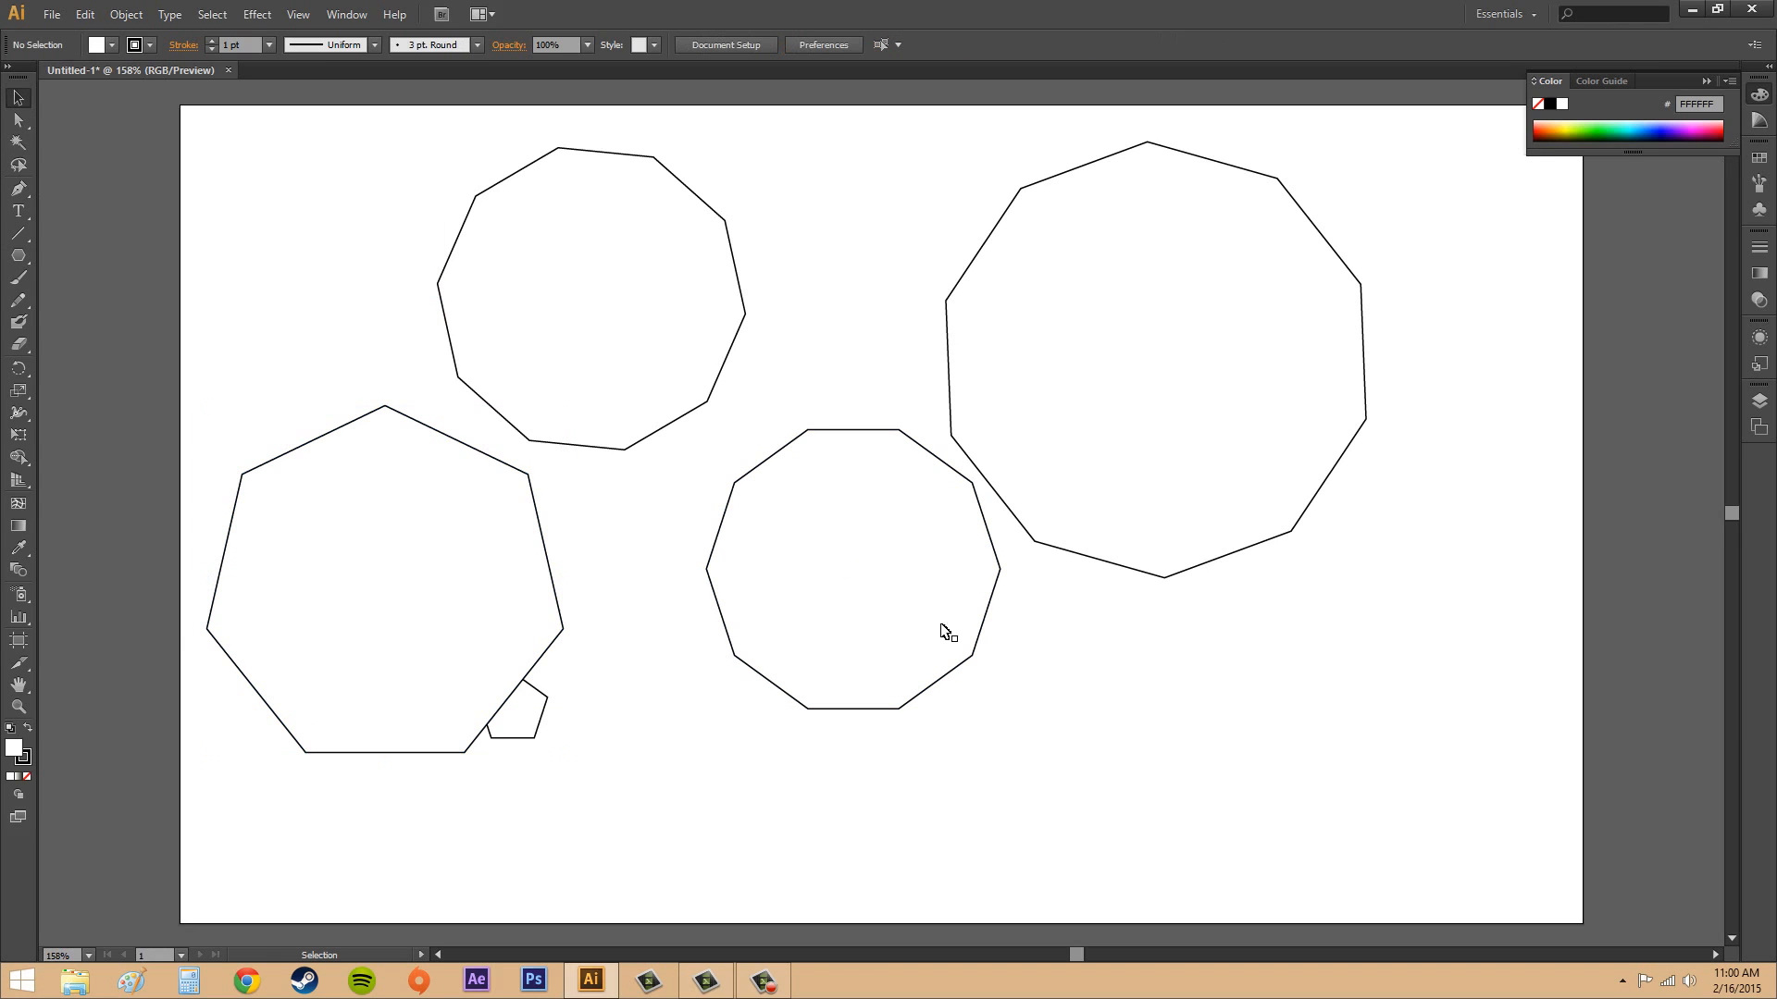
pyautogui.click(514, 533)
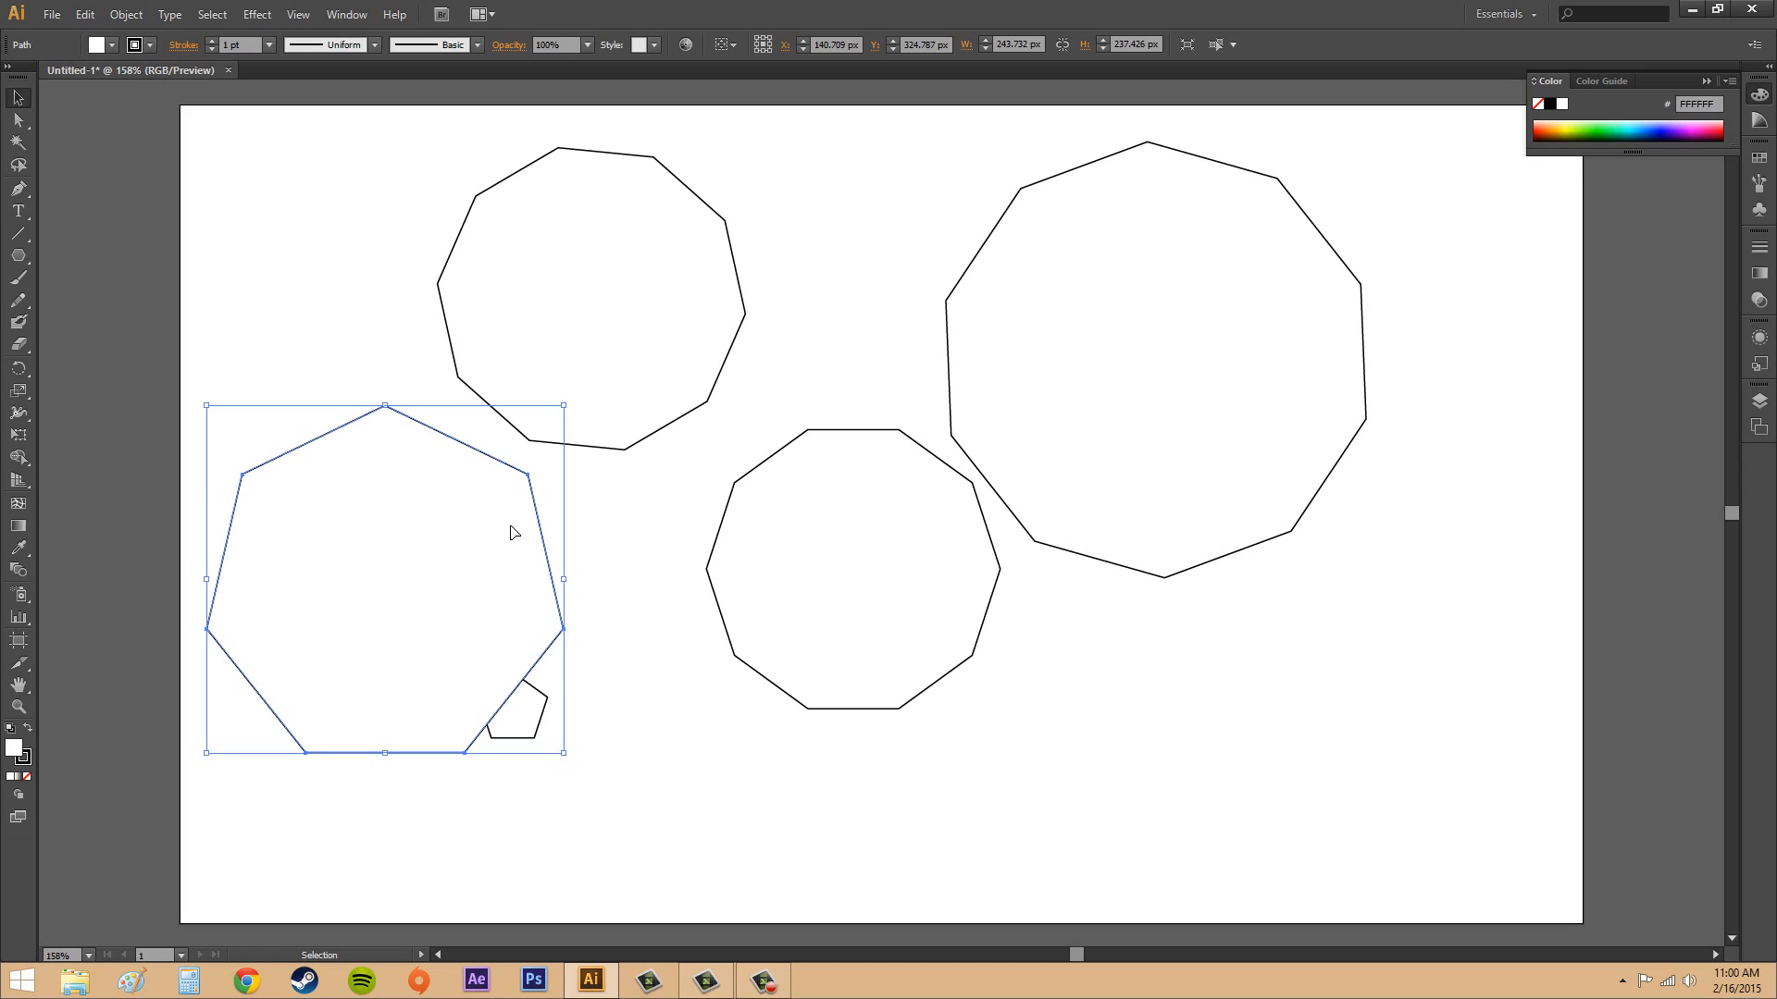
pyautogui.press('Delete')
pyautogui.click(513, 708)
pyautogui.press('Delete')
pyautogui.click(809, 610)
pyautogui.press('Delete')
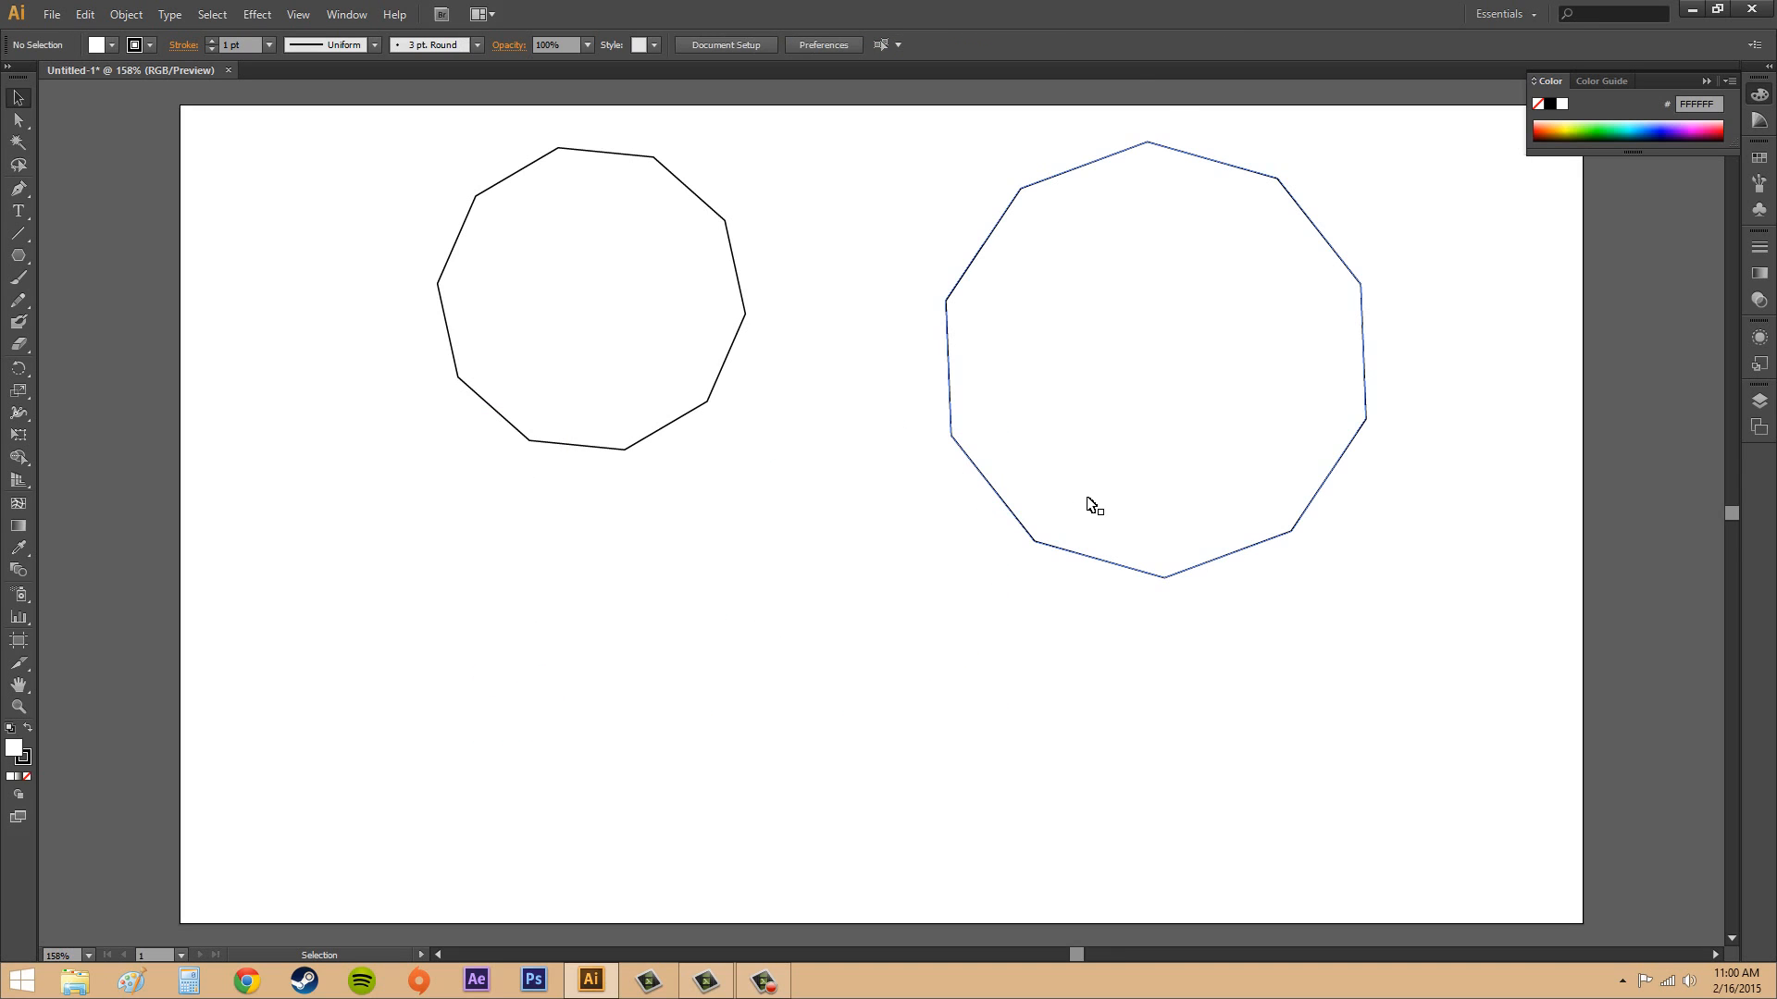
pyautogui.click(1089, 502)
pyautogui.press('Delete')
pyautogui.click(694, 381)
pyautogui.press('Delete')
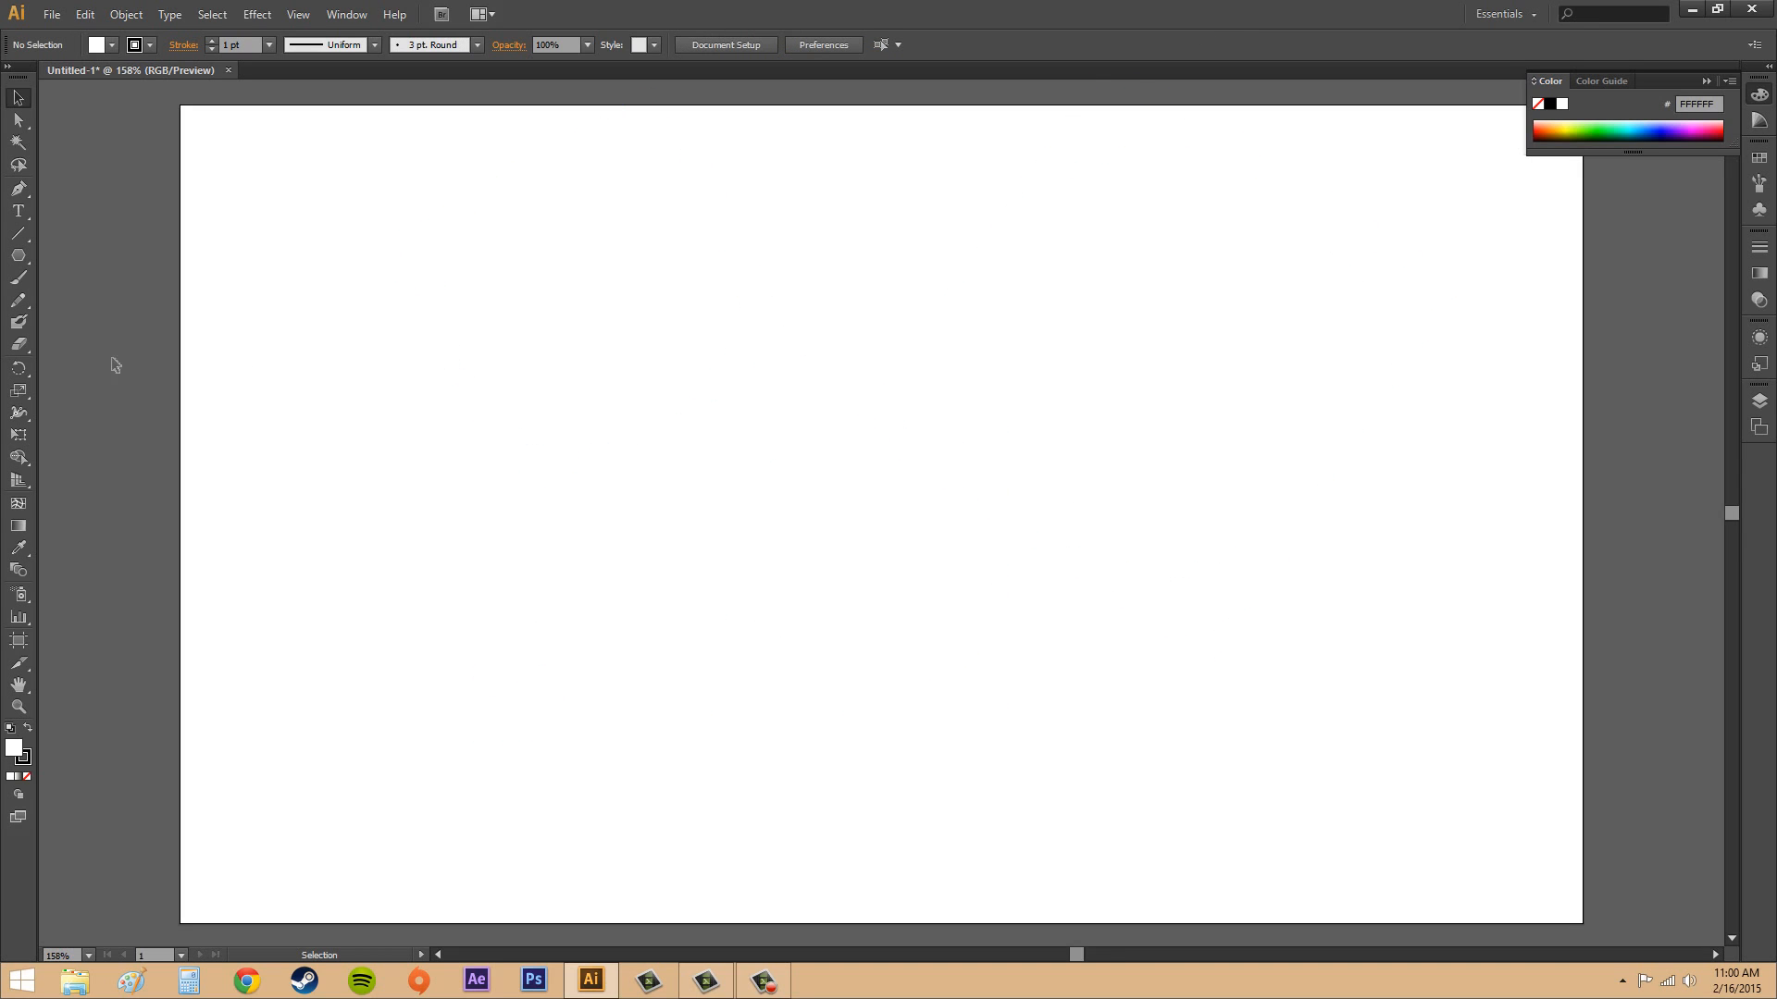
# Draw two five-pointed stars with the Star tool: a tilted one about 242 px wide and an upright one about 212 px wide to its right.
pyautogui.click(19, 255)
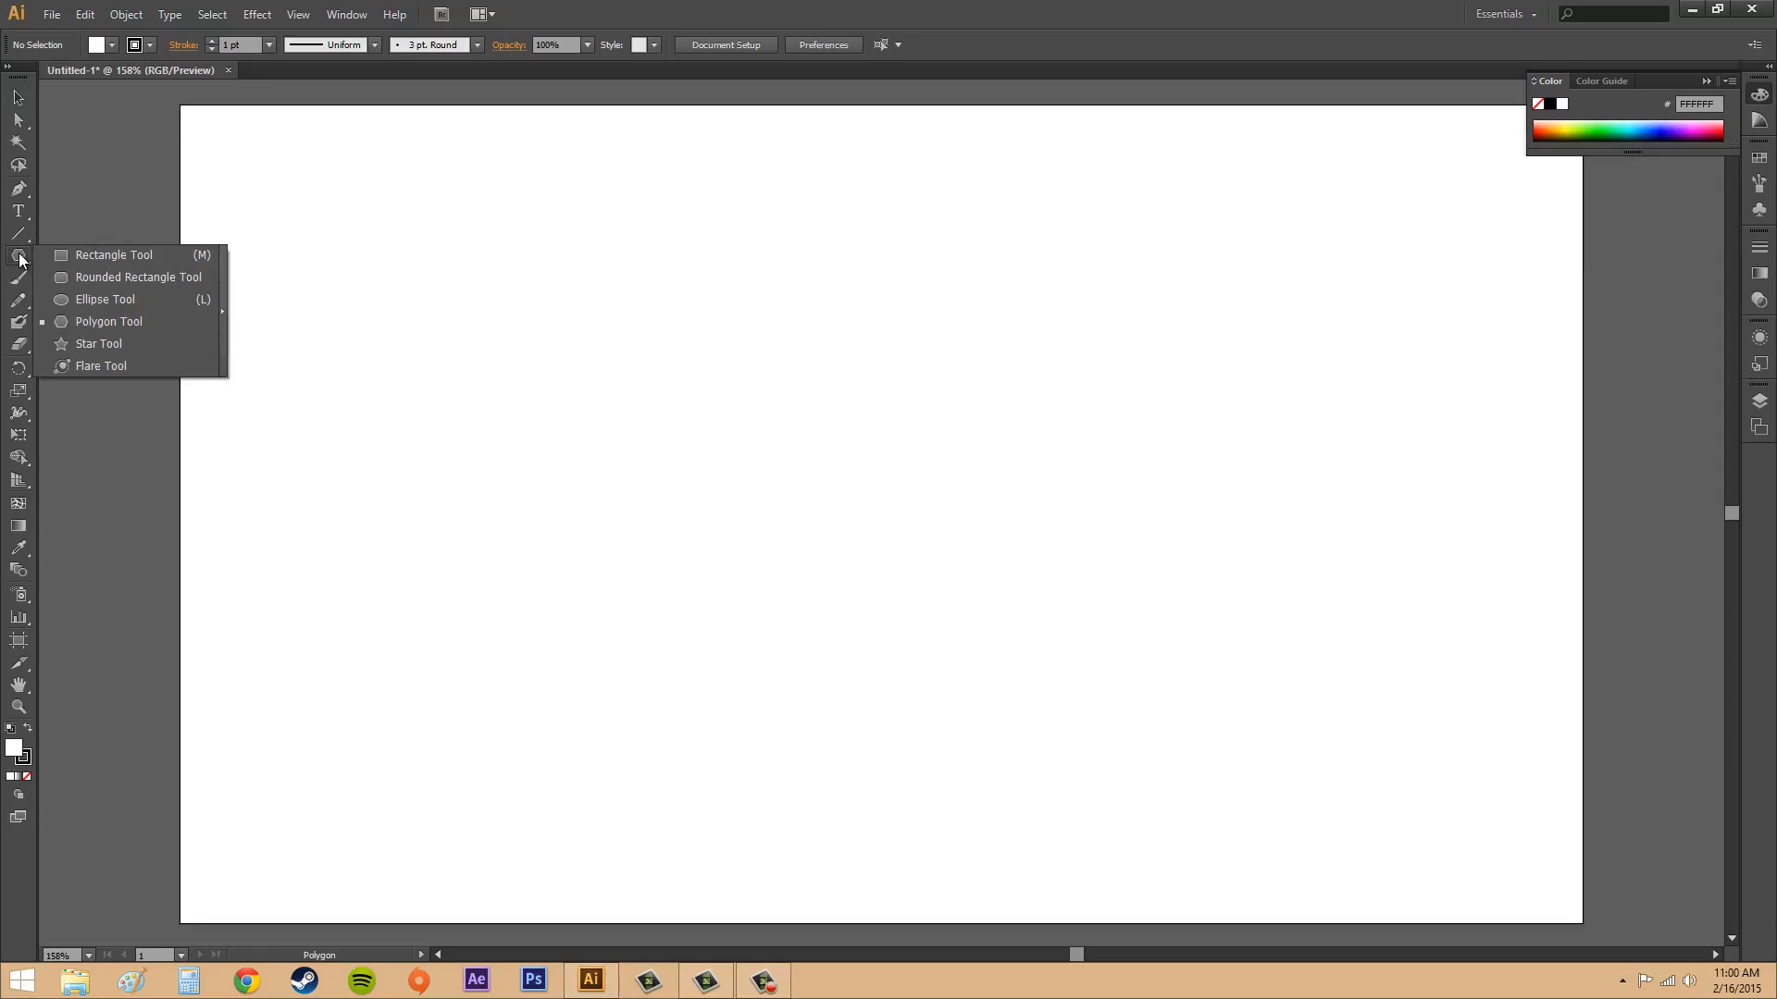
pyautogui.click(102, 345)
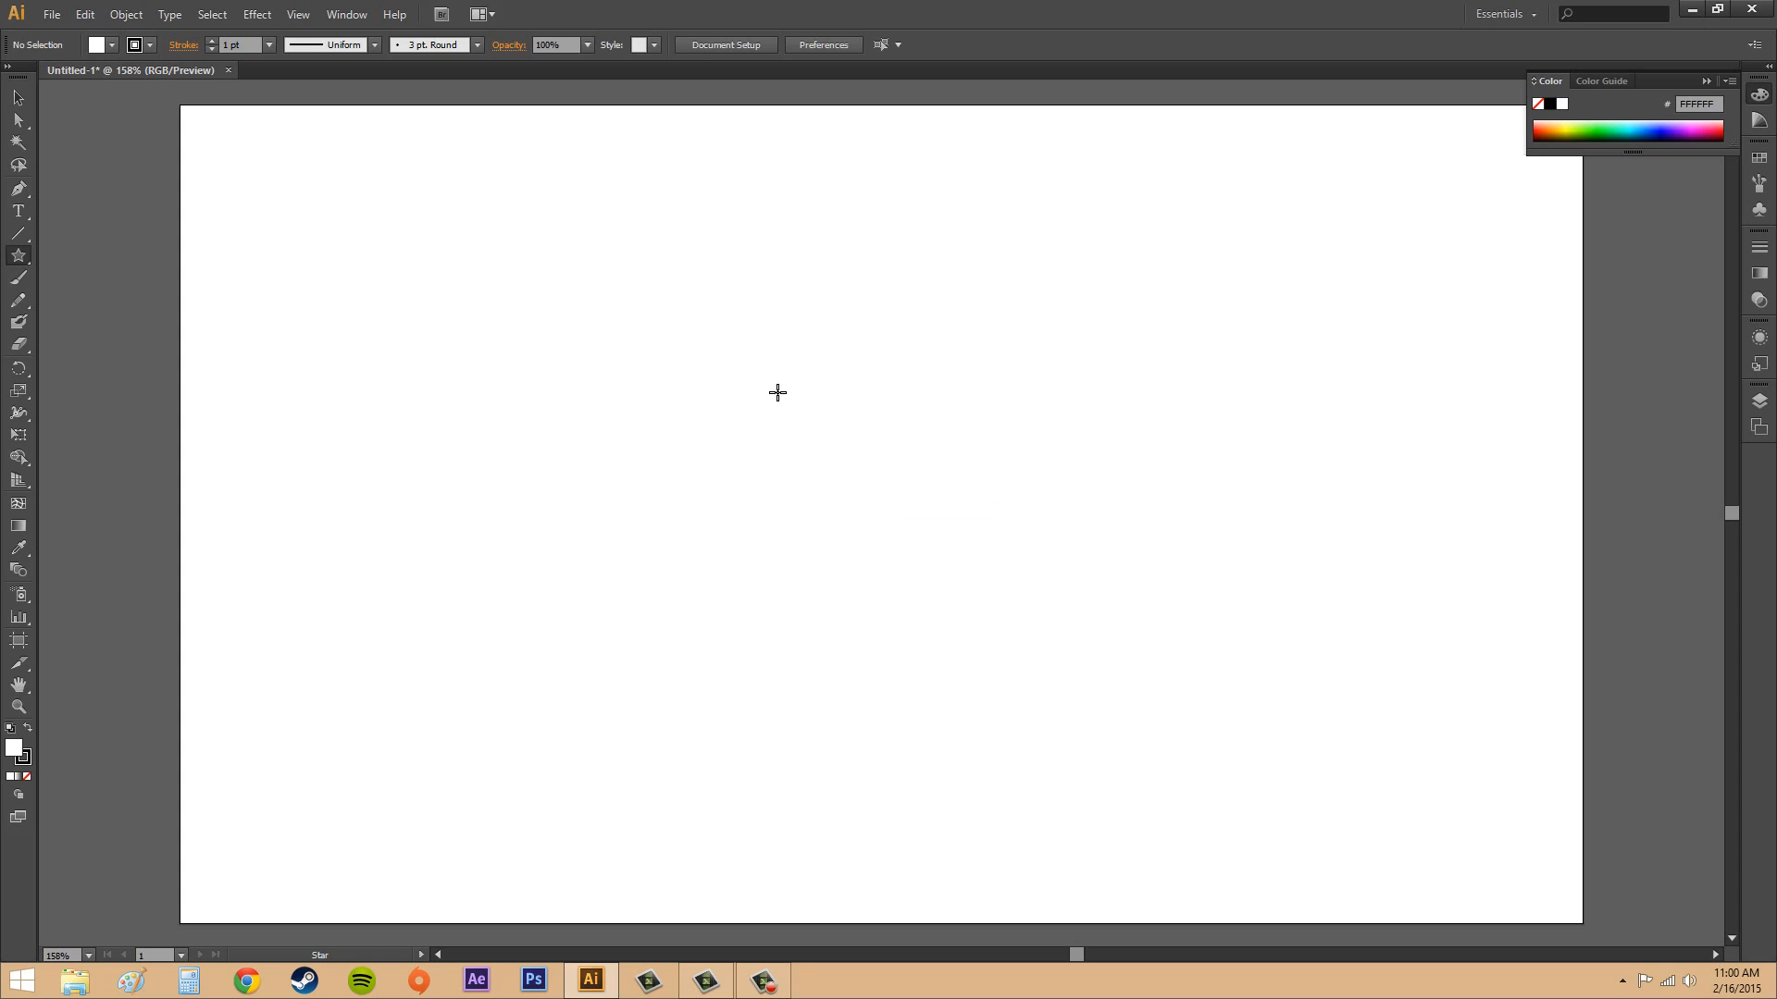
pyautogui.moveTo(775, 390); pyautogui.dragTo(943, 303)
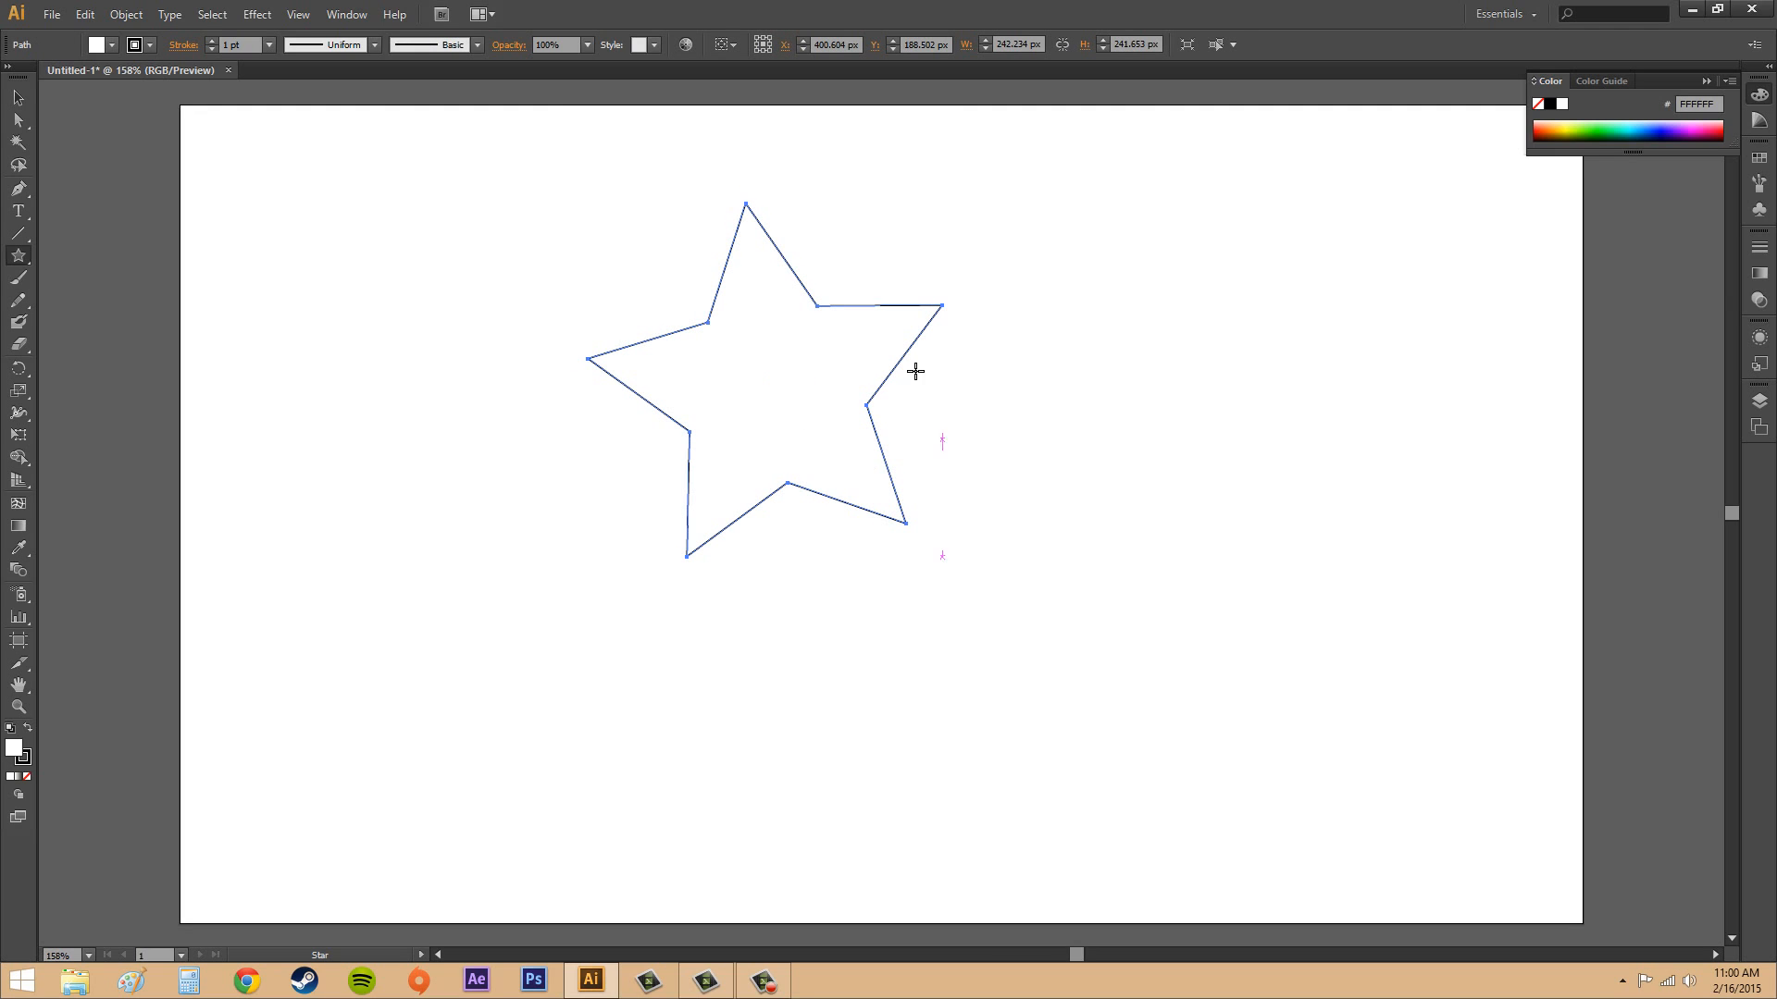
pyautogui.moveTo(1142, 425); pyautogui.dragTo(1270, 495)
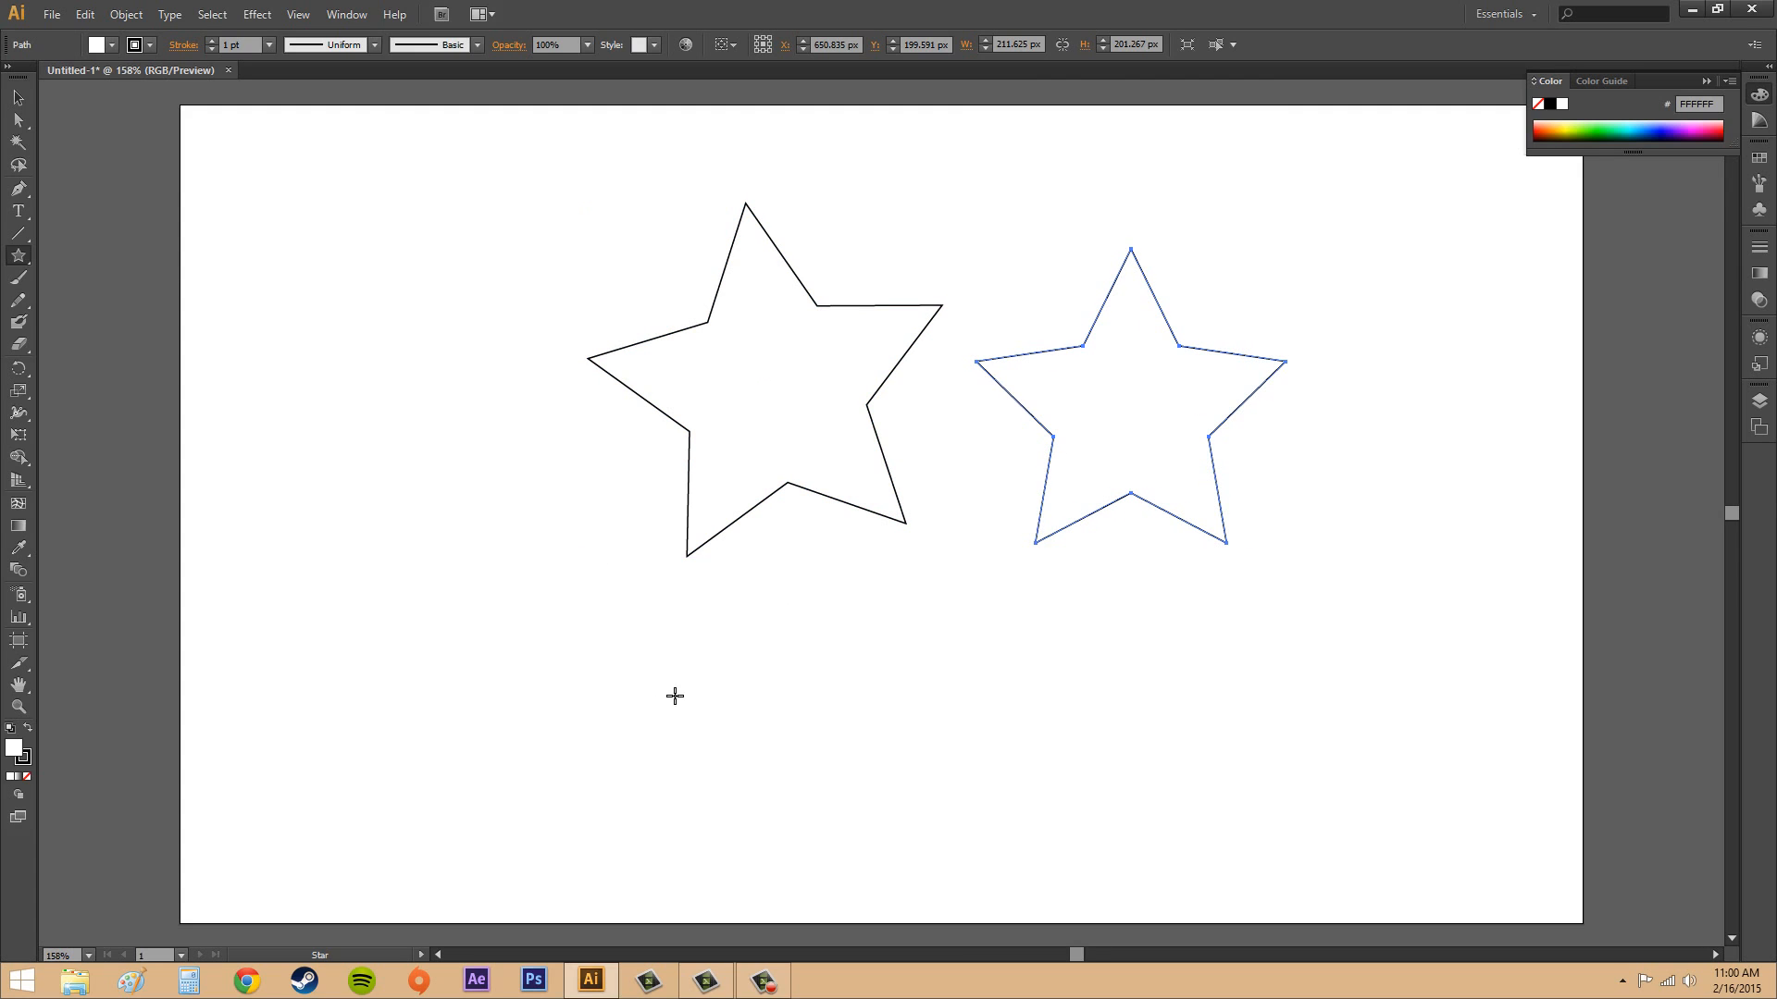
# Create a 12-point star with Radius 1 of 150 px and Radius 2 of 25 px in the lower-left area of the artboard.
pyautogui.click(499, 683)
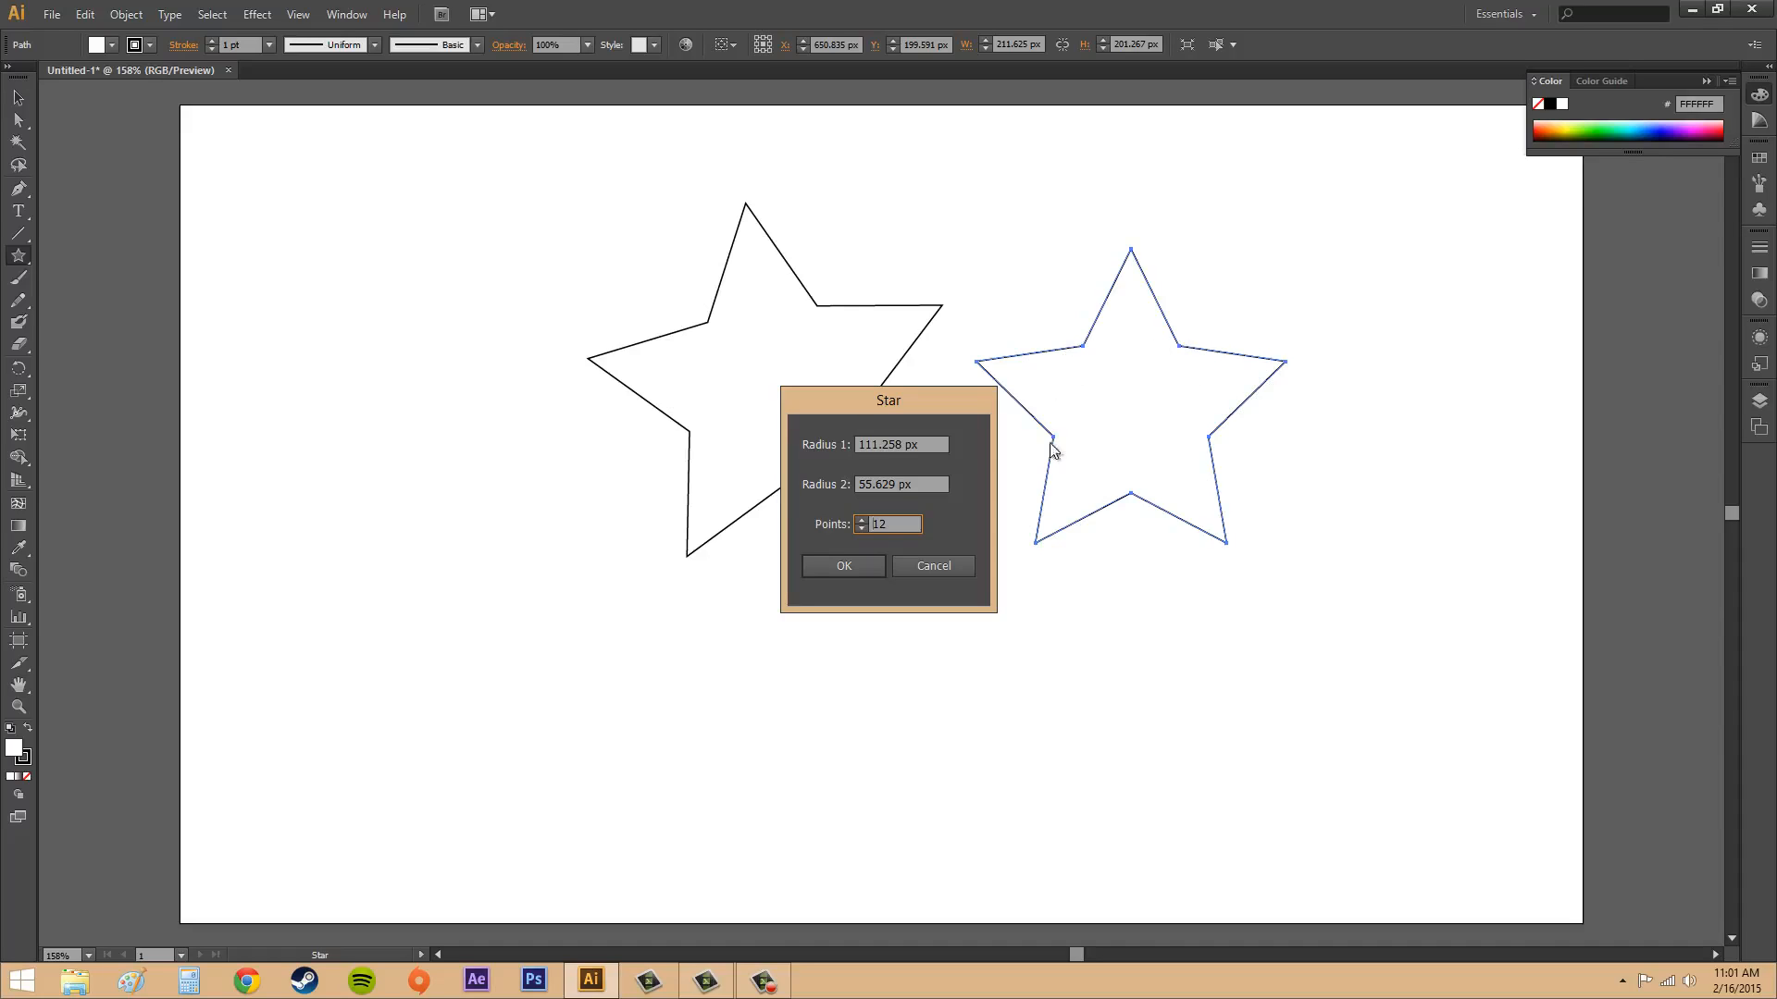
pyautogui.click(884, 444)
pyautogui.hotkey('shift', 'End')
pyautogui.press('Delete')
pyautogui.click(862, 479)
pyautogui.write('25')
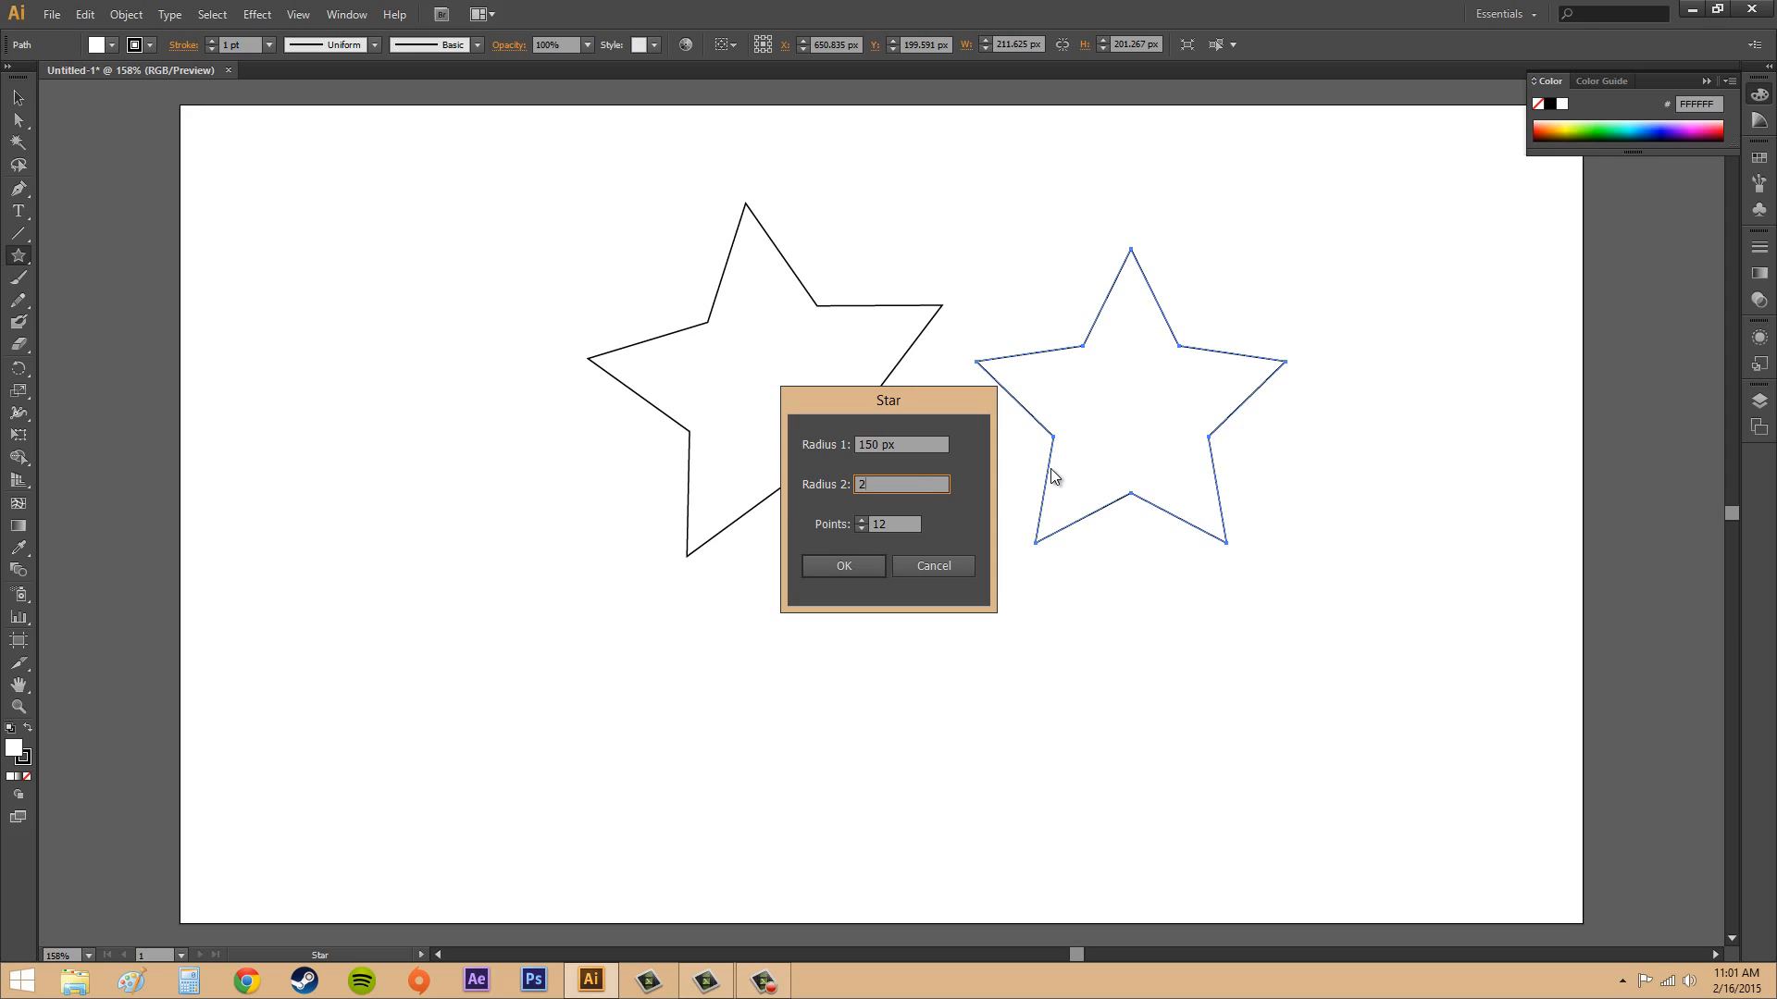
pyautogui.click(865, 565)
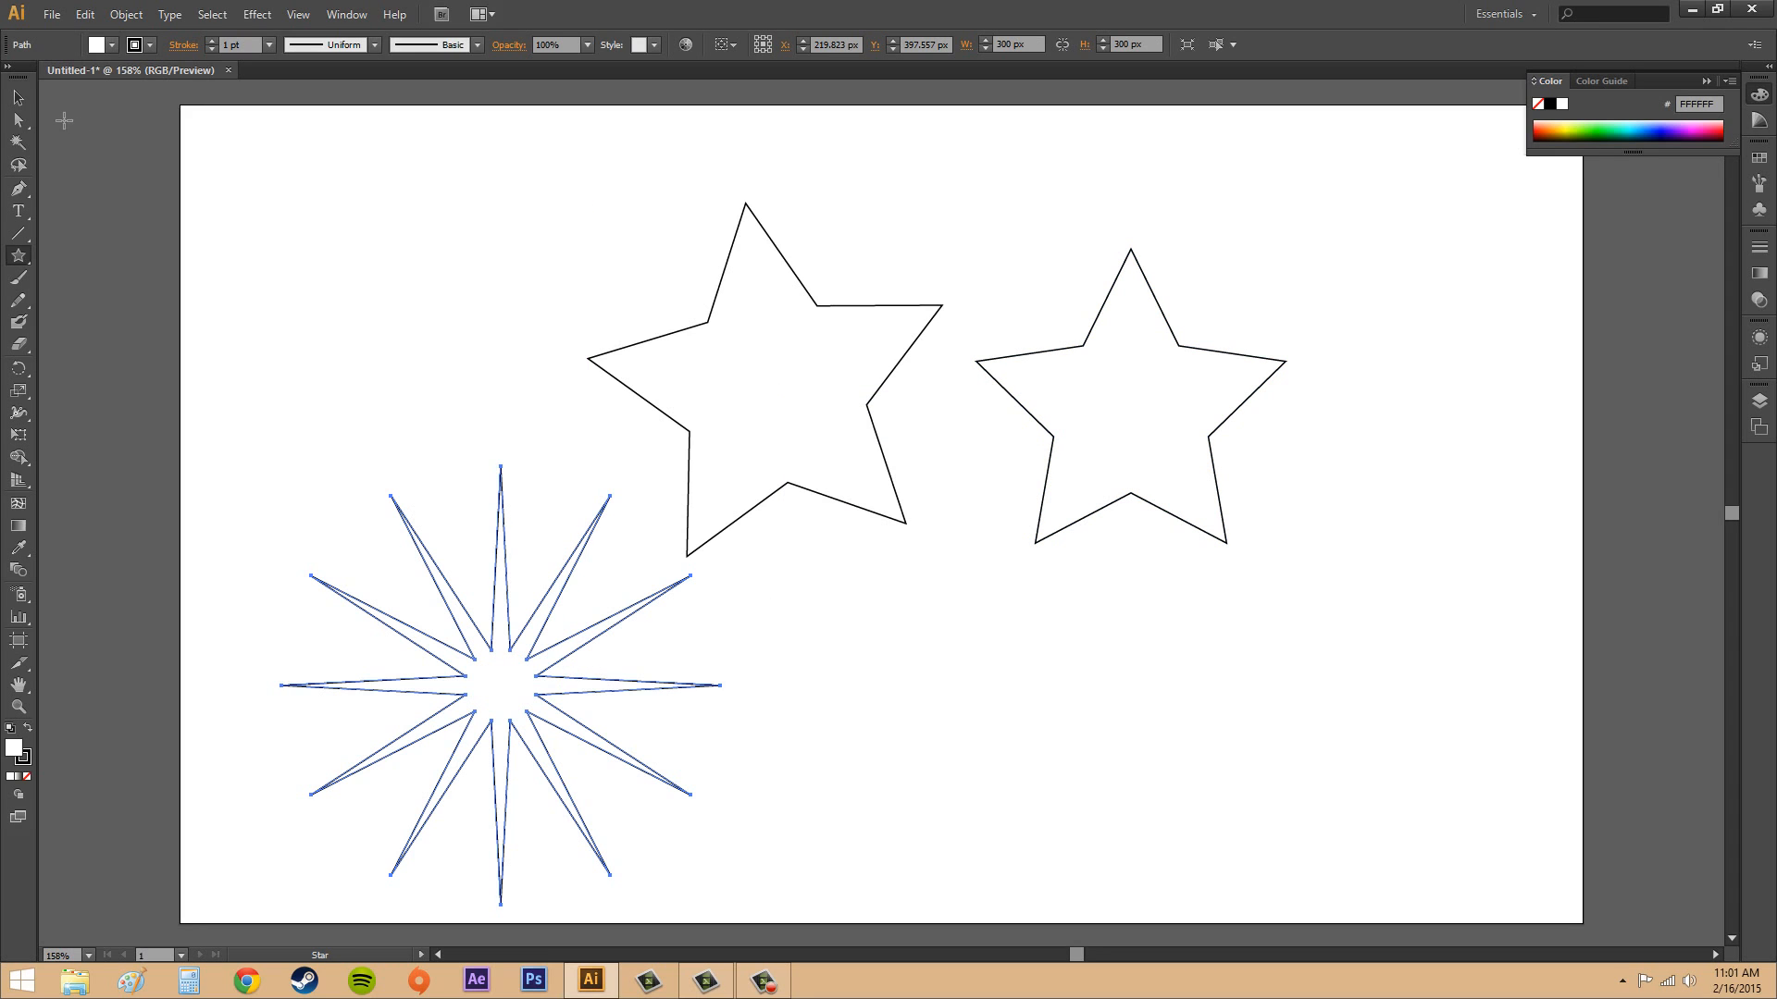
# Move the 12-point star up and left, closer to the artboard's left edge, and deselect it.
pyautogui.click(19, 105)
pyautogui.click(879, 647)
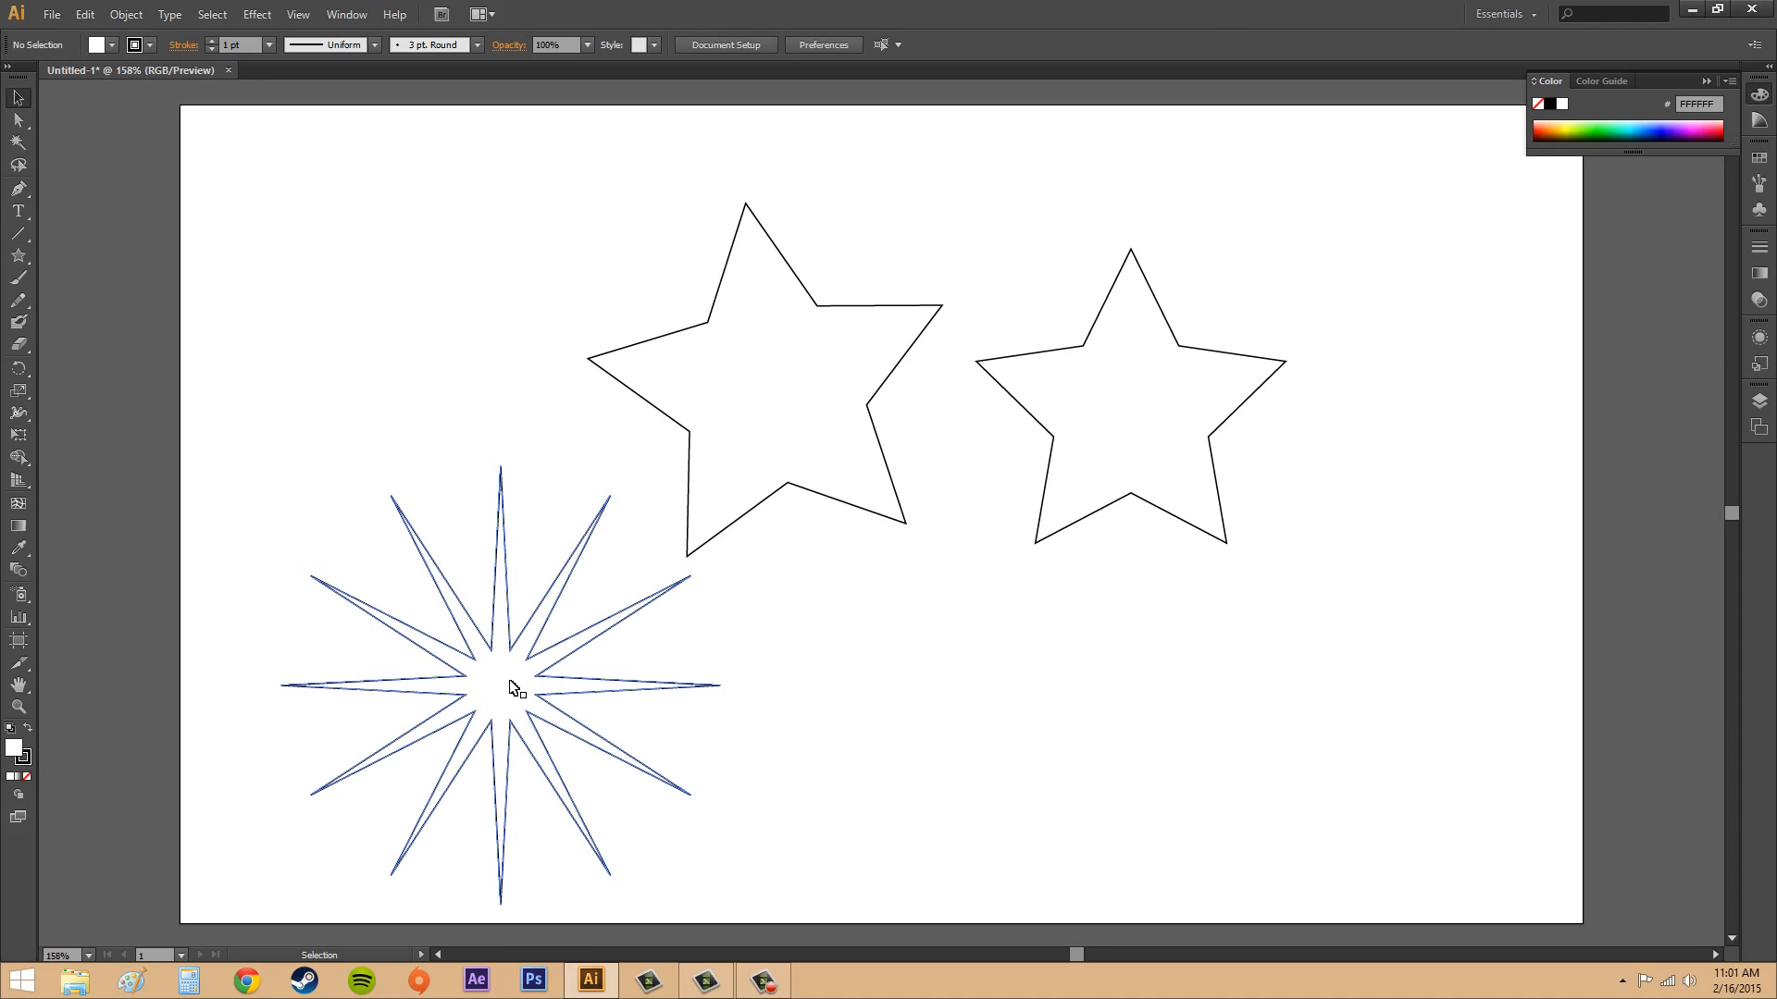
pyautogui.click(542, 701)
pyautogui.moveTo(542, 701); pyautogui.dragTo(460, 602)
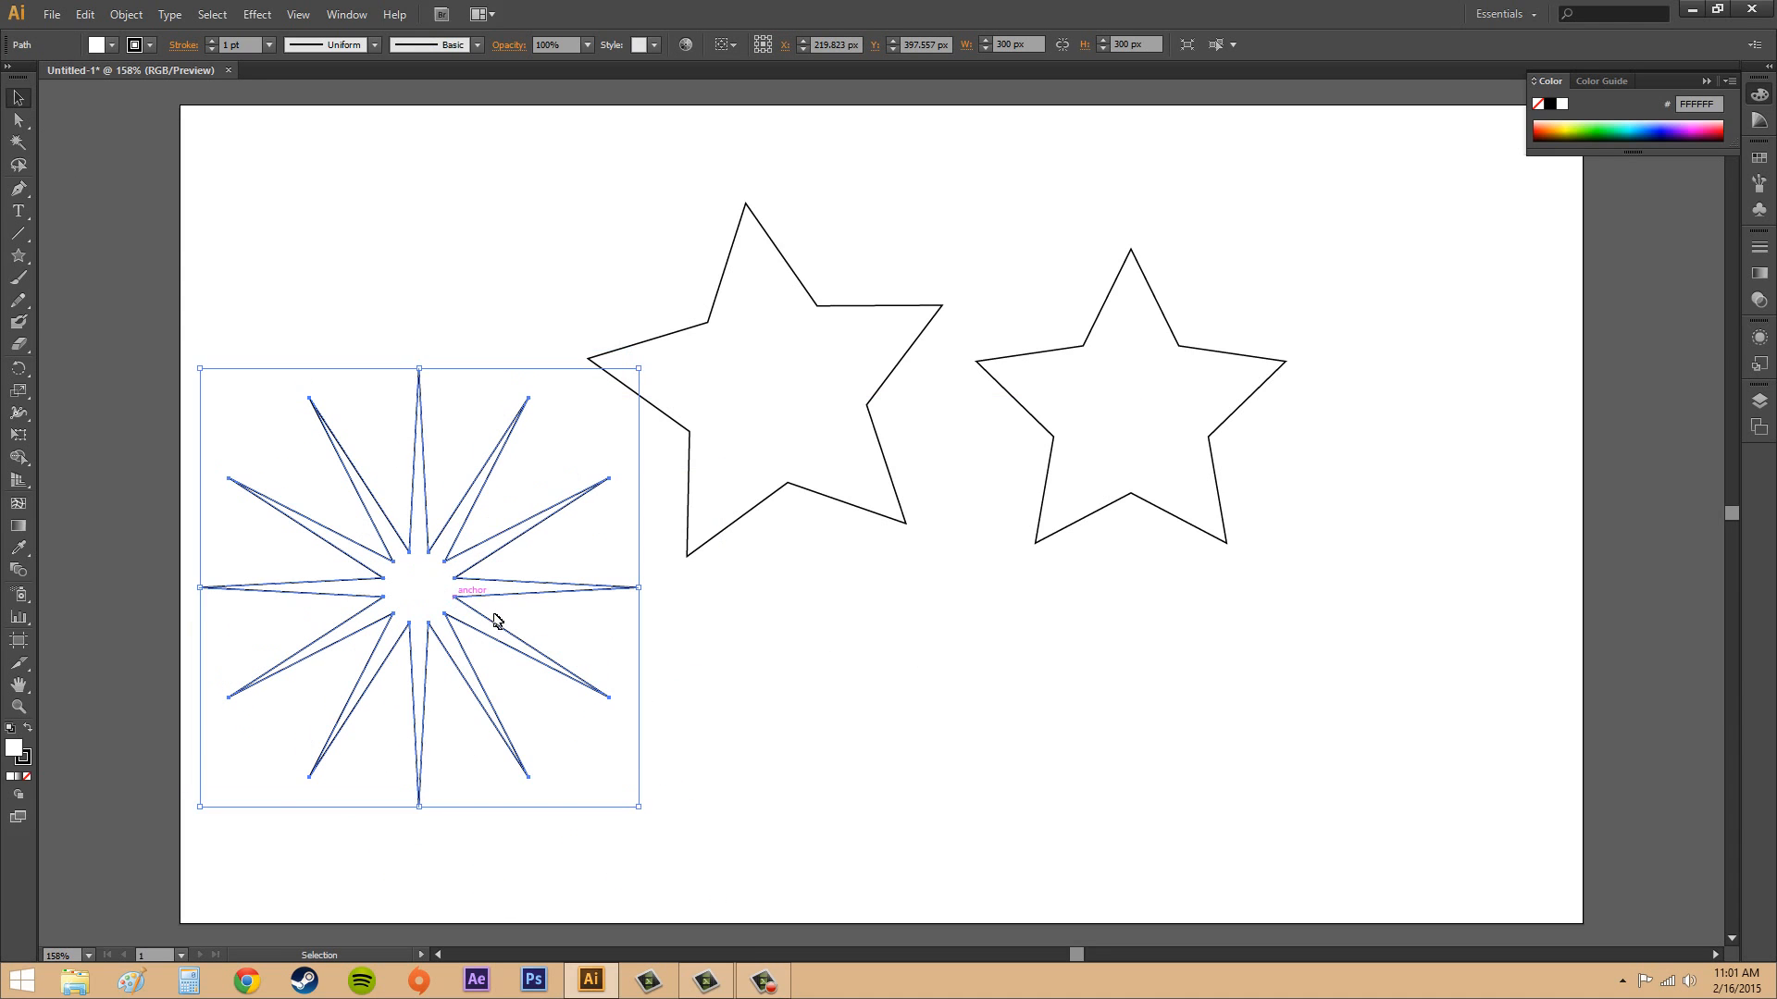
pyautogui.click(804, 710)
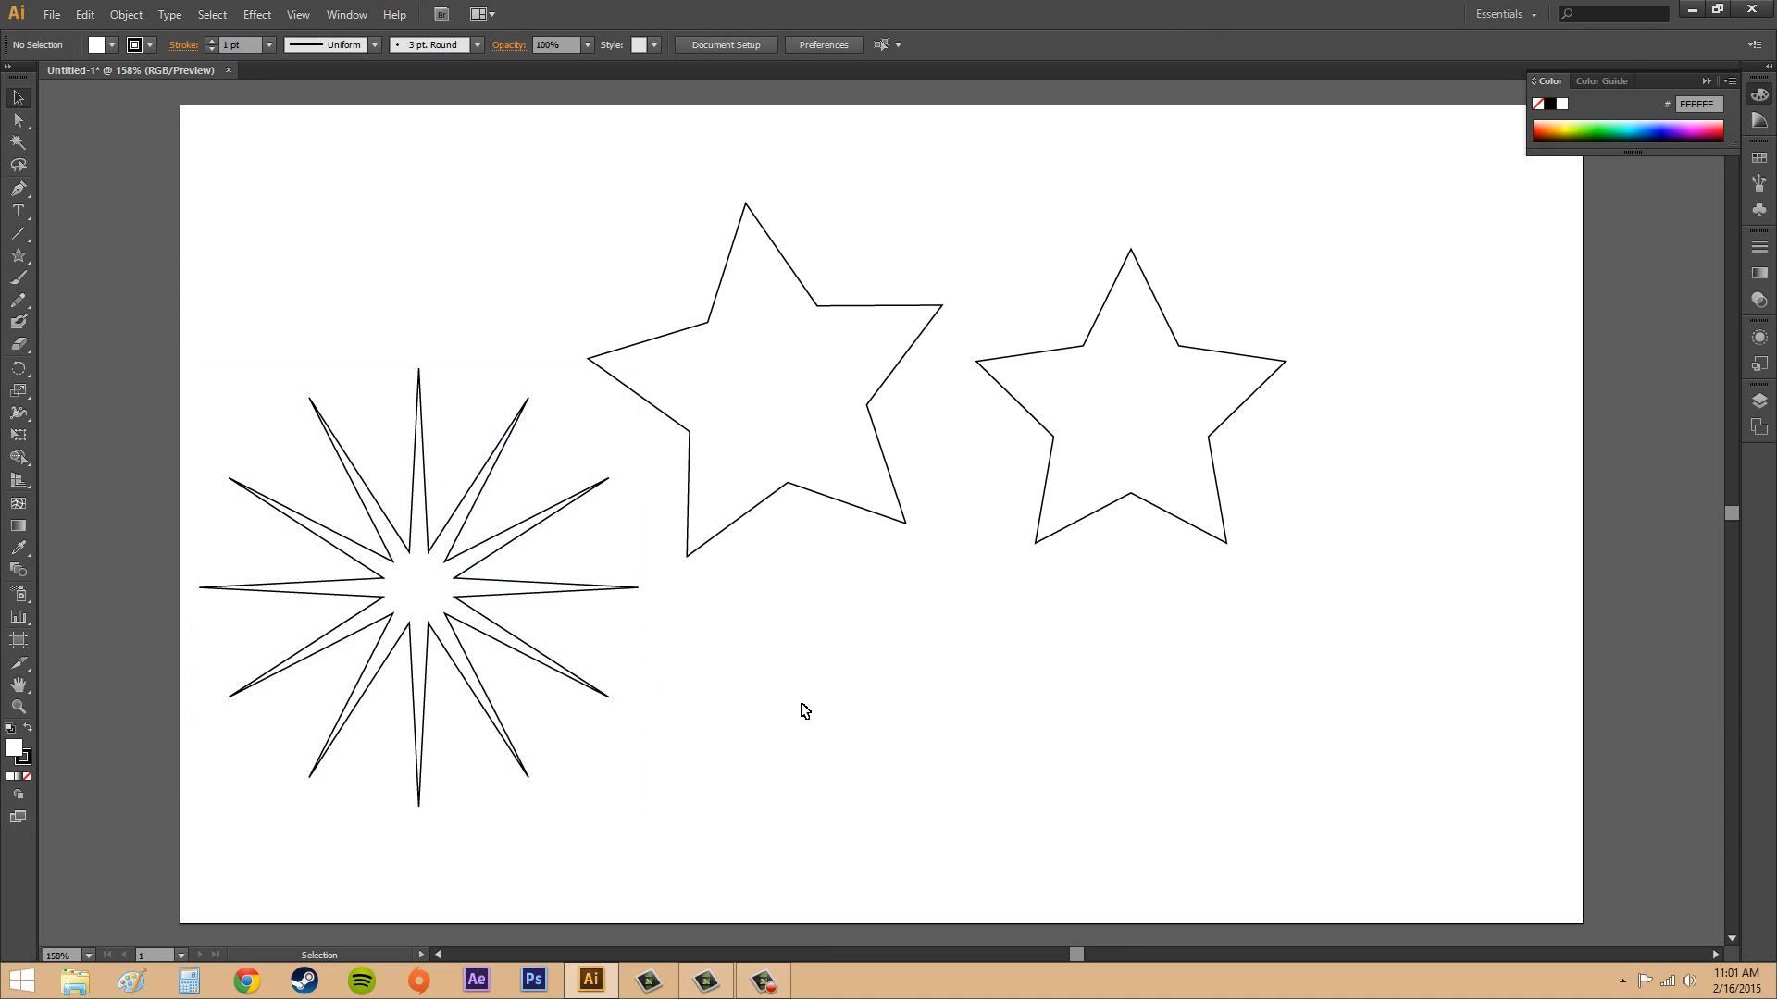
# Create a 6-point star with both radii set to 50 px below the two five-pointed stars.
pyautogui.click(20, 258)
pyautogui.click(1026, 680)
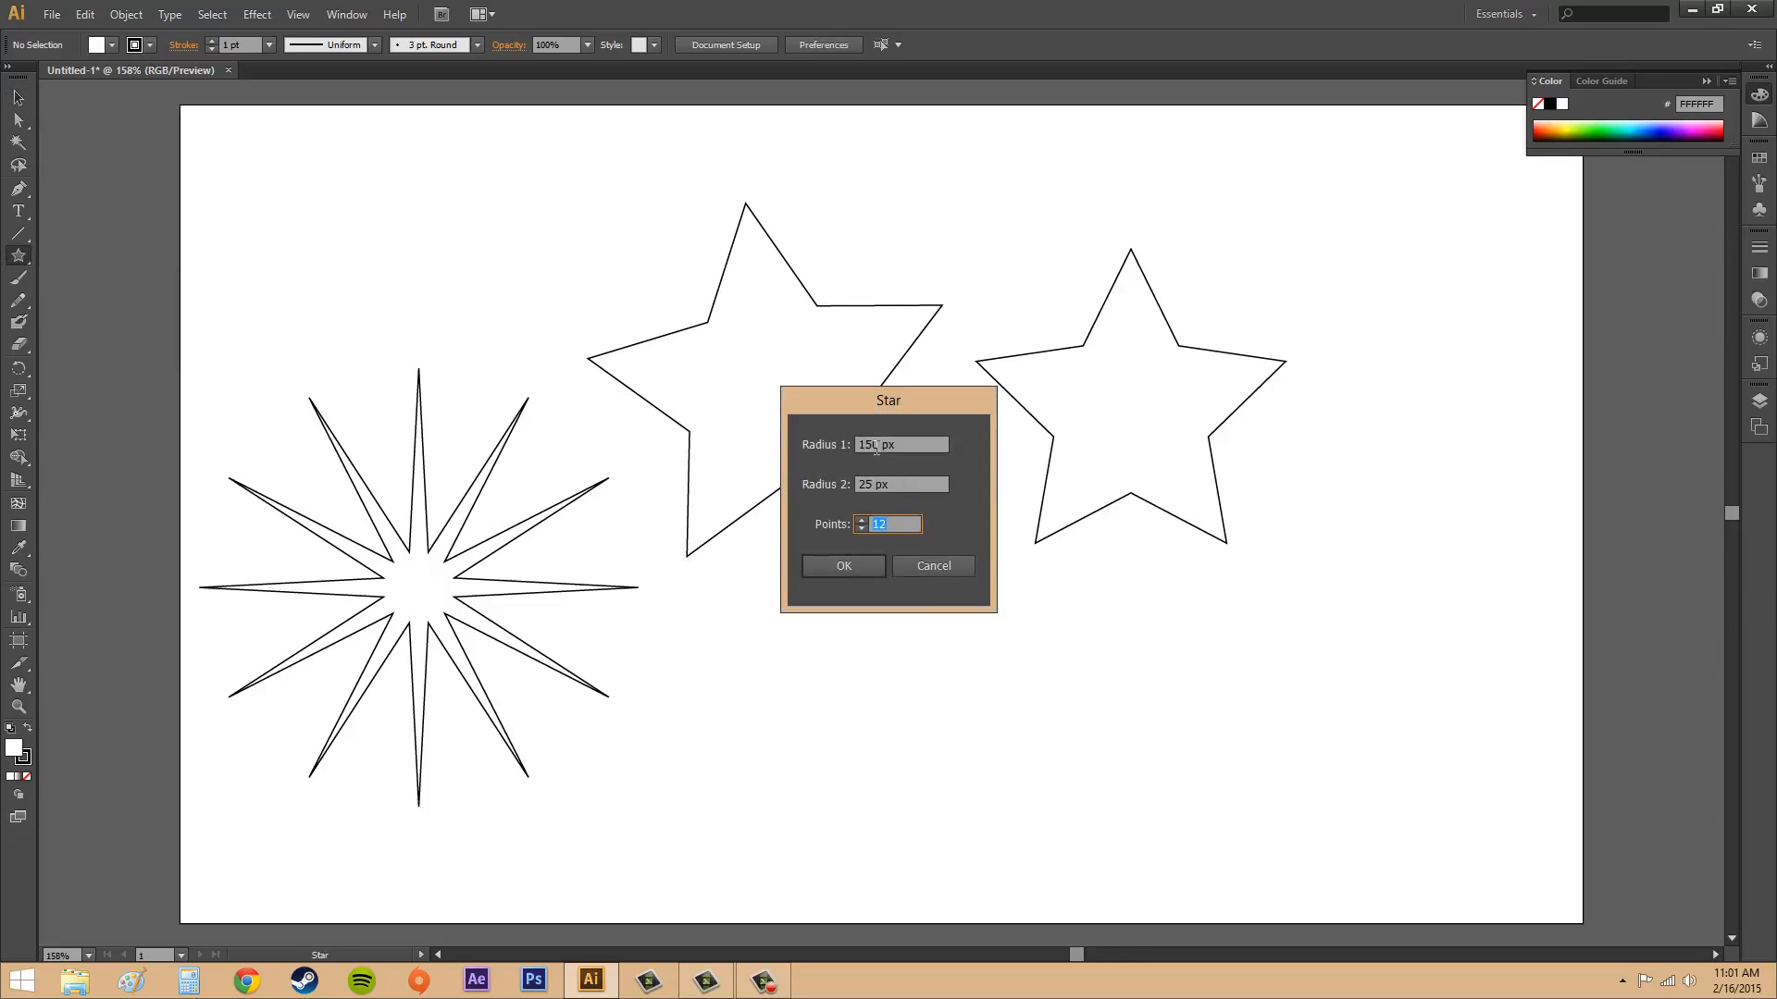
pyautogui.moveTo(876, 446); pyautogui.dragTo(830, 458)
pyautogui.write('50')
pyautogui.moveTo(872, 484); pyautogui.dragTo(771, 488)
pyautogui.write('50')
pyautogui.click(861, 529)
pyautogui.click(863, 568)
# Move the near-circular star left and slightly down, below the tilted star, and deselect it.
pyautogui.press('v')
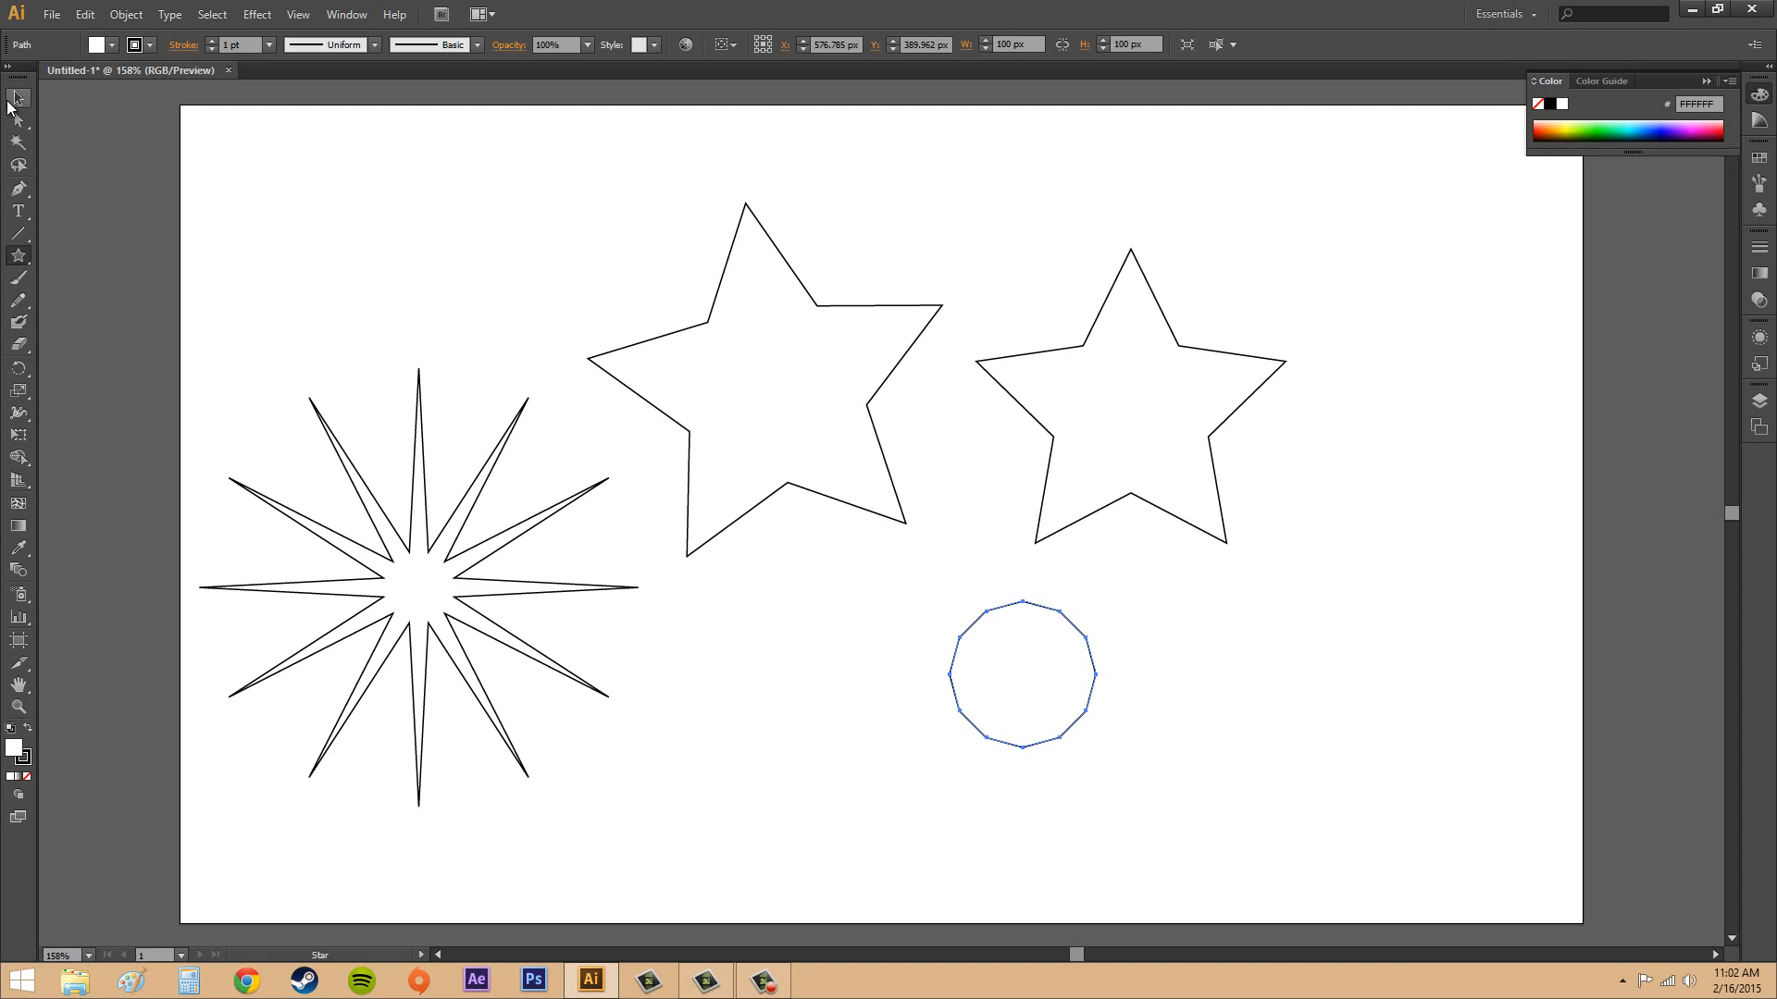
pyautogui.click(1206, 688)
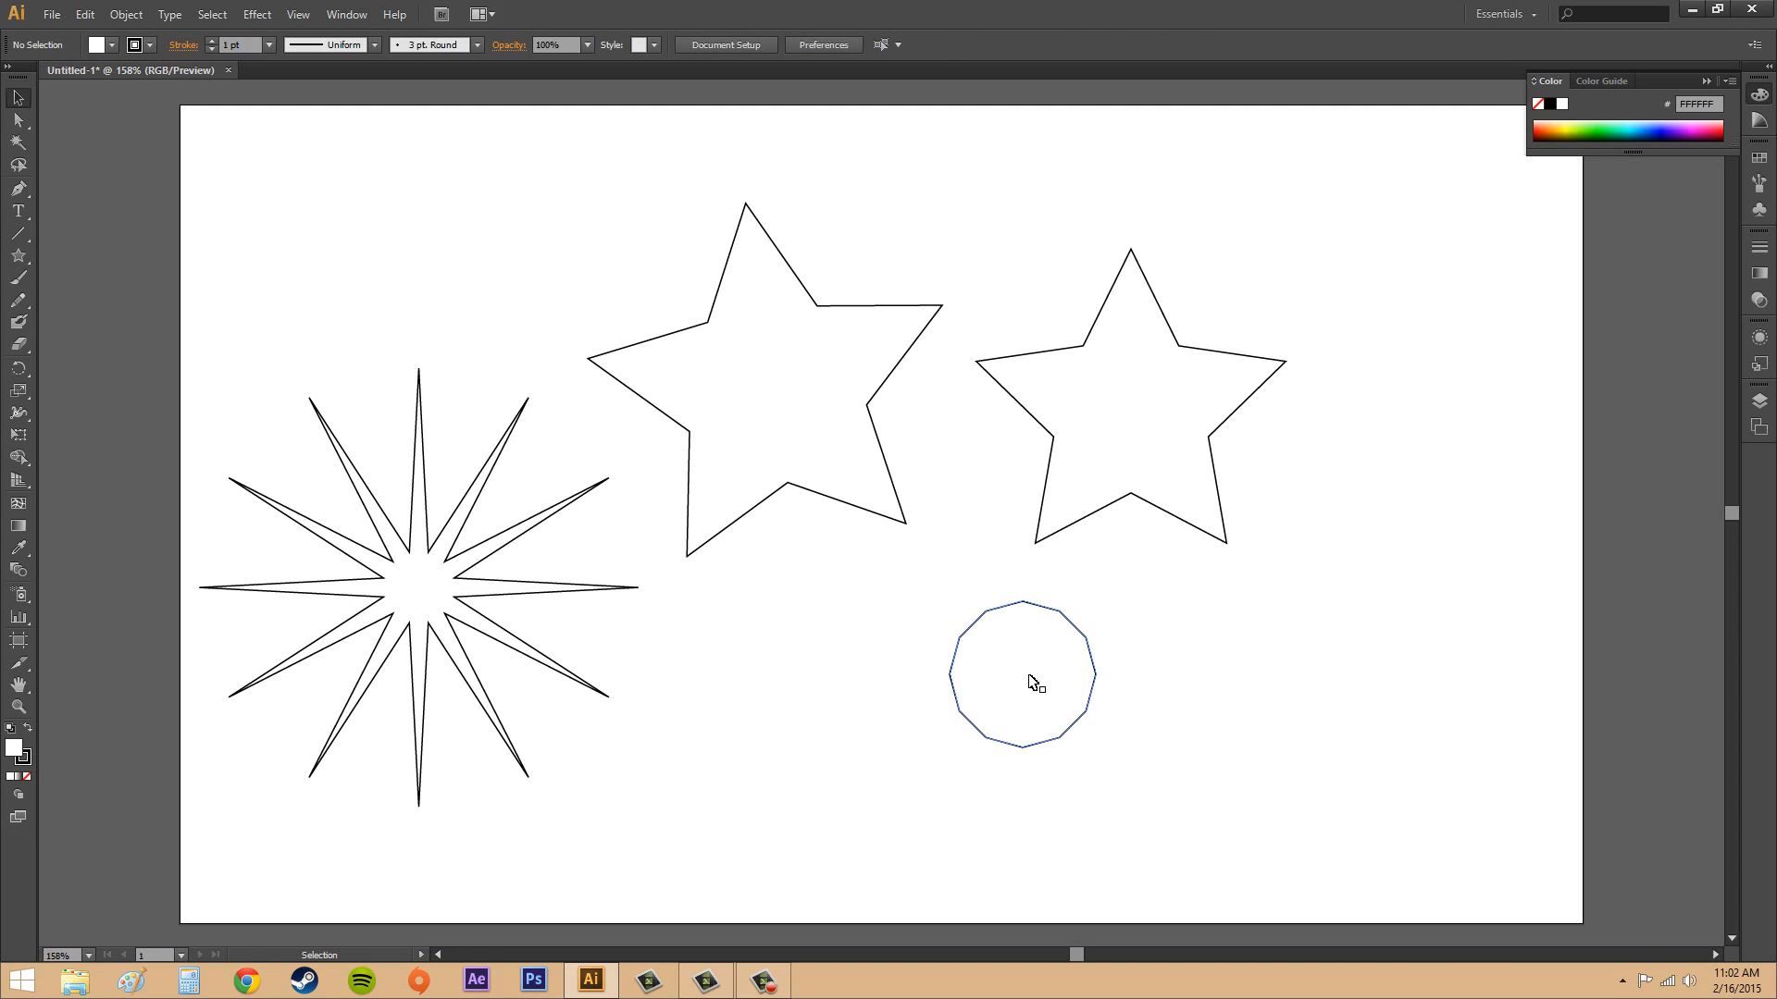
pyautogui.moveTo(1031, 682); pyautogui.dragTo(893, 723)
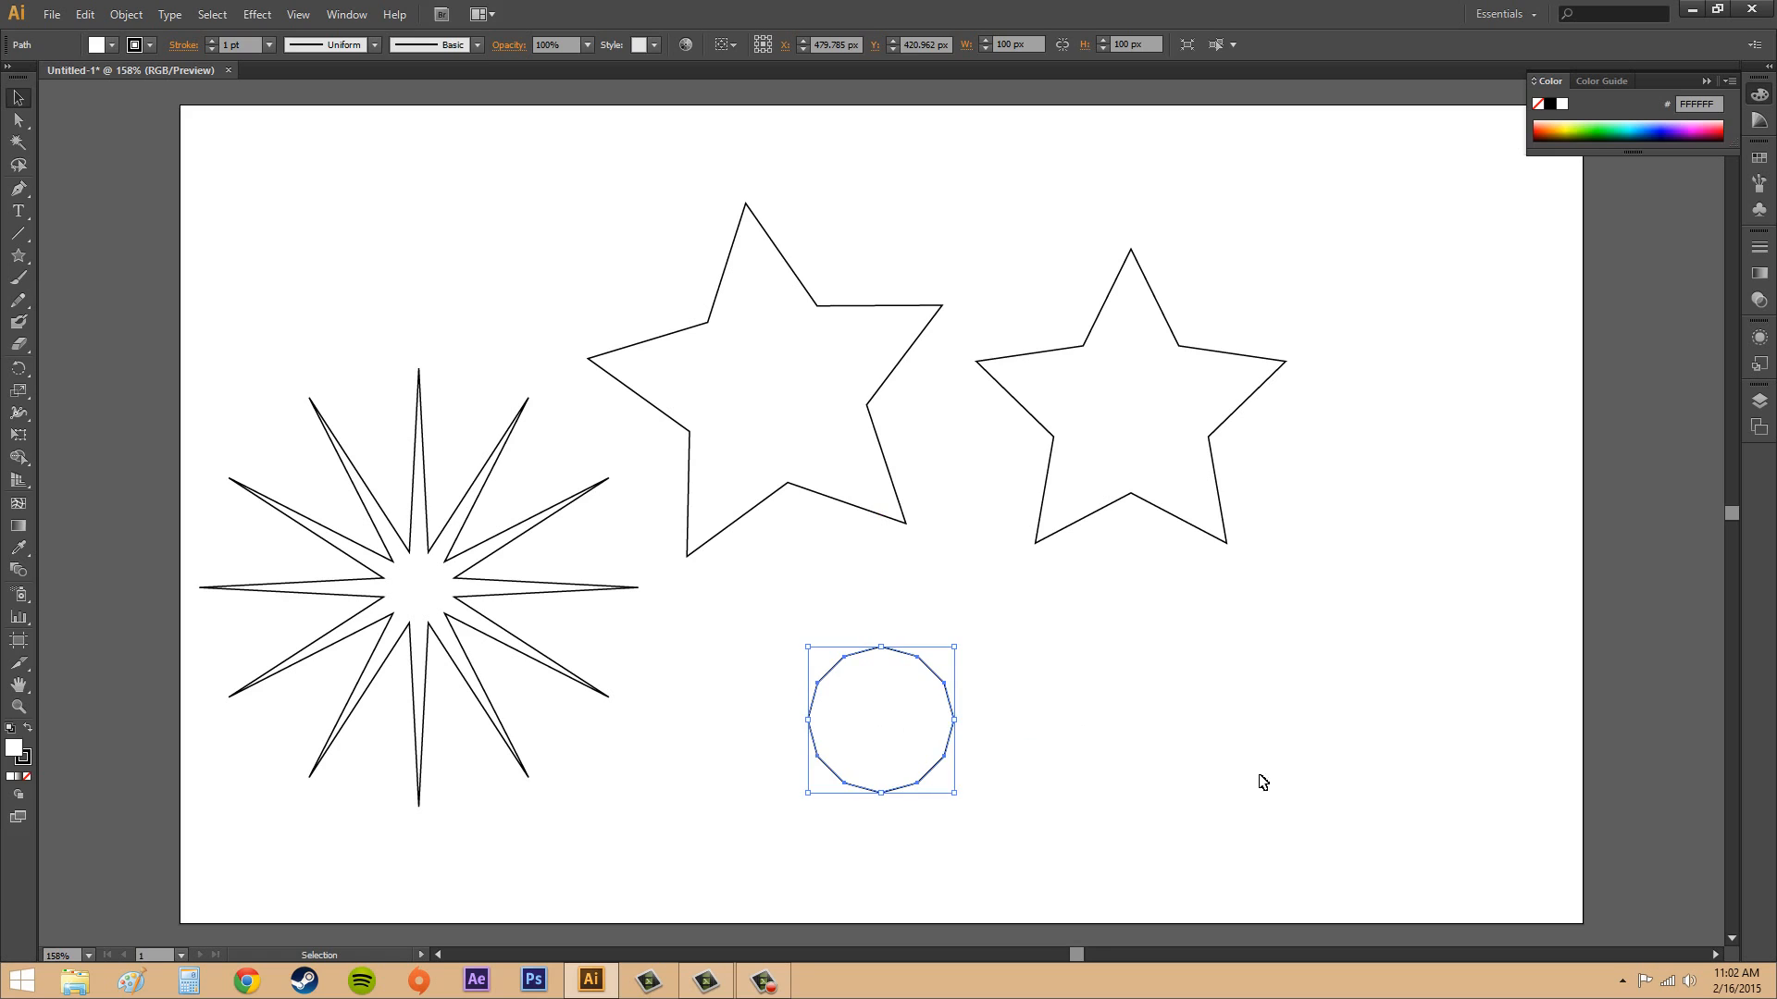
pyautogui.click(1019, 718)
pyautogui.click(905, 740)
pyautogui.click(1140, 766)
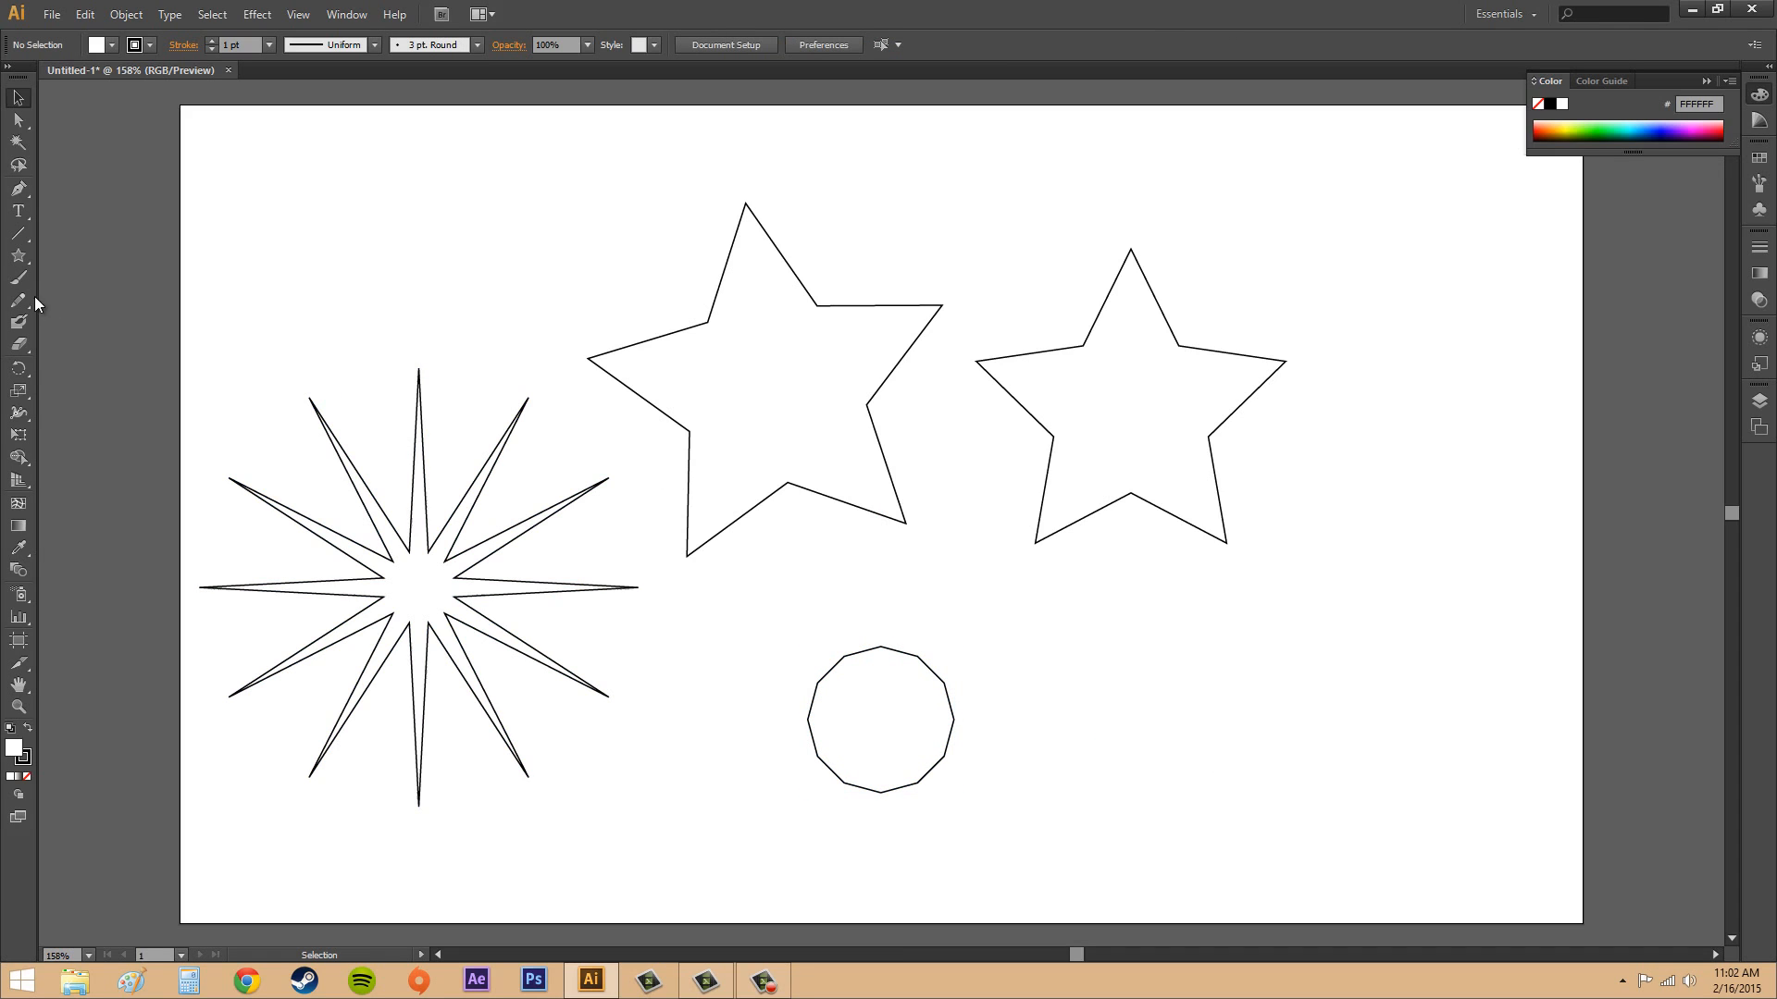
# Create a 6-point star with Radius 1 of 150 px and Radius 2 of 50 px in the artboard's lower-right area, and deselect it.
pyautogui.click(19, 255)
pyautogui.moveTo(1181, 724); pyautogui.dragTo(1186, 727)
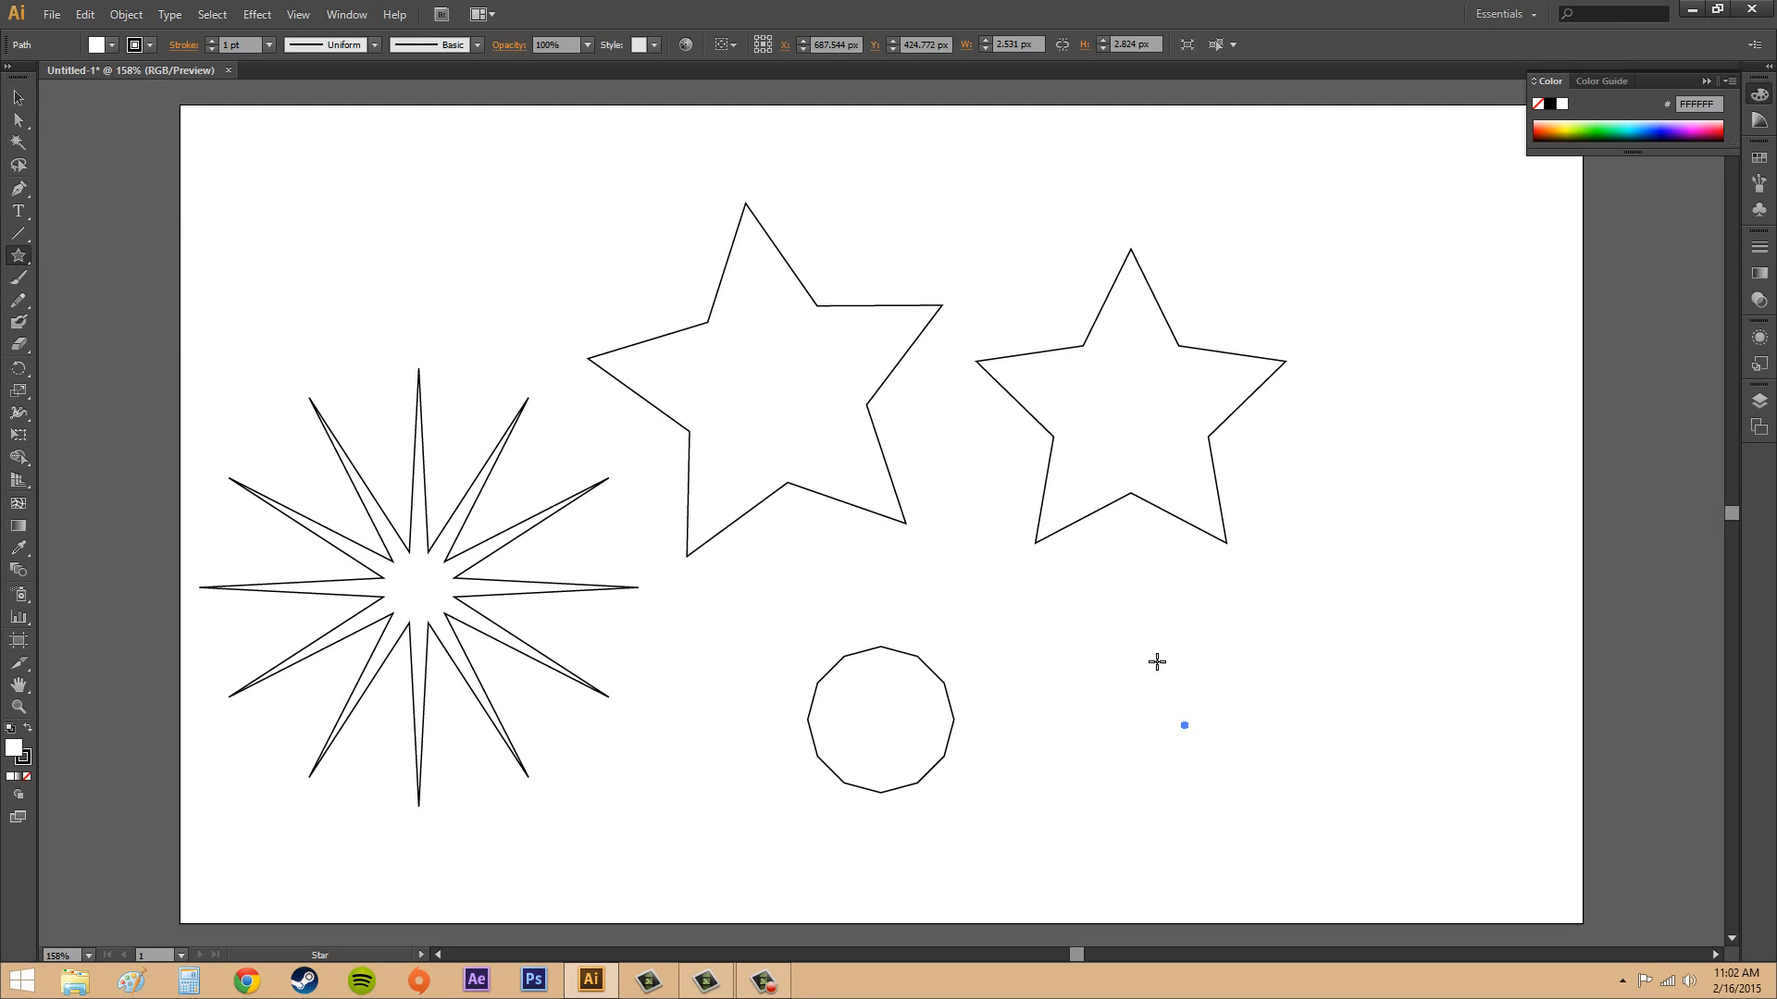
pyautogui.click(1299, 668)
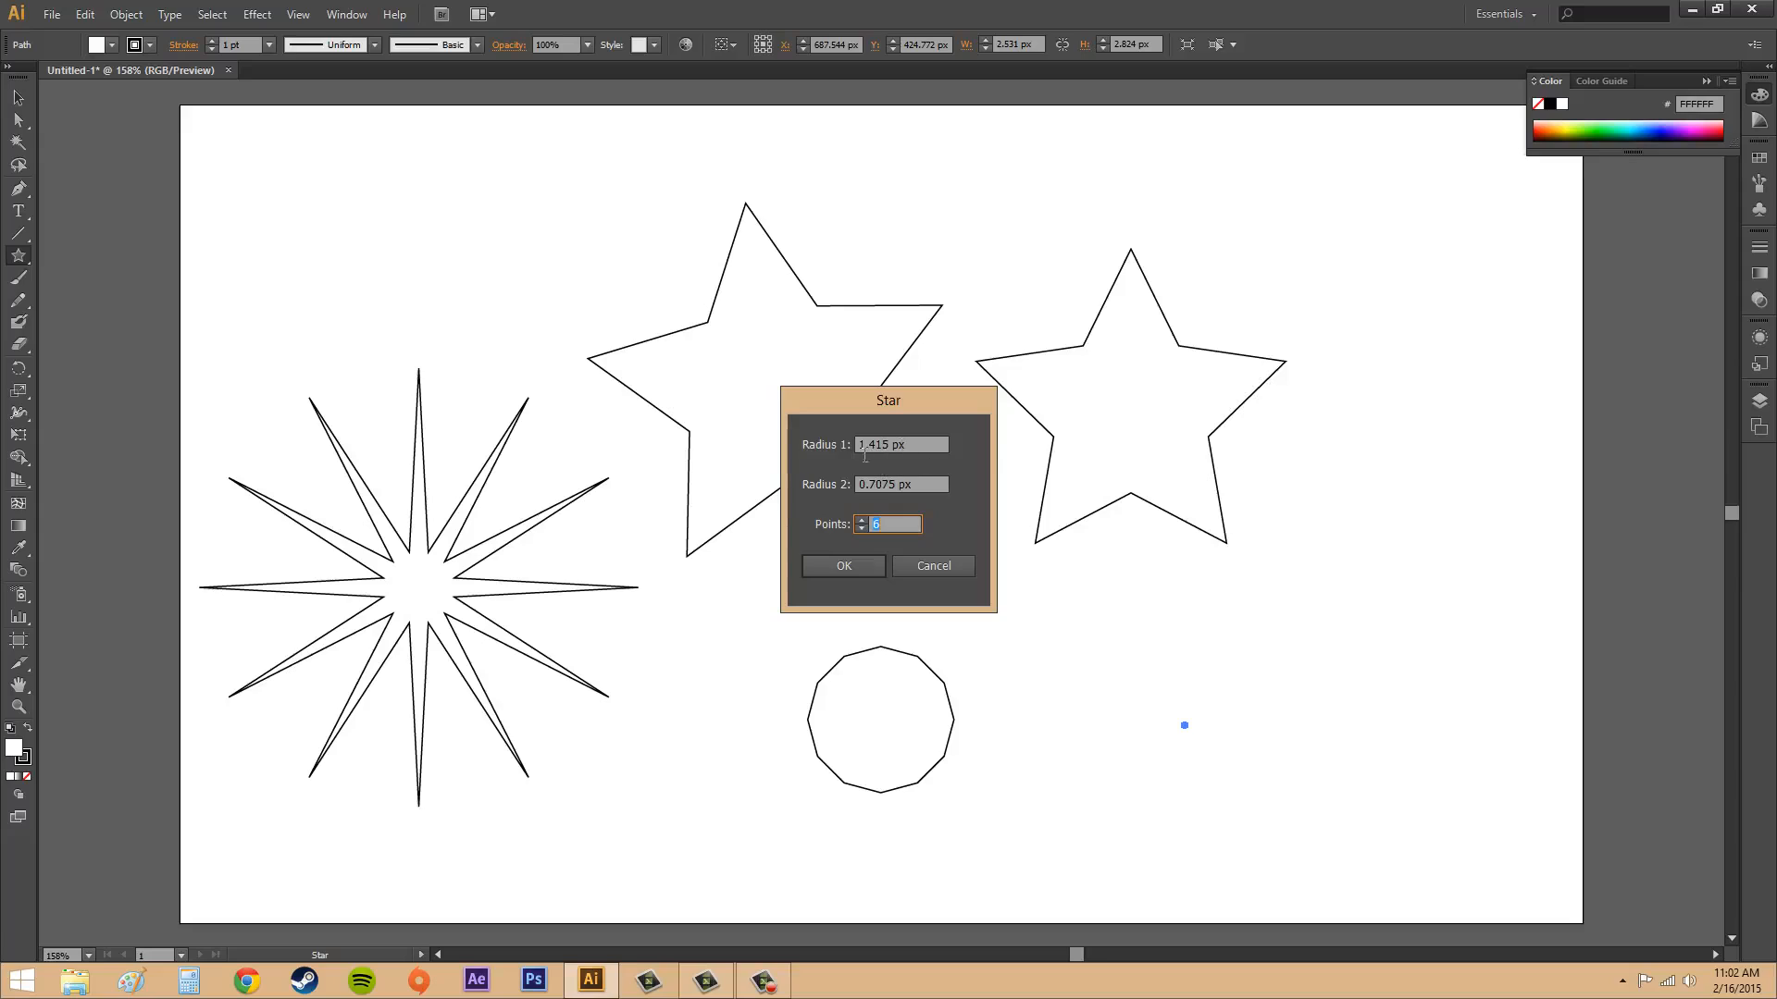
pyautogui.click(851, 440)
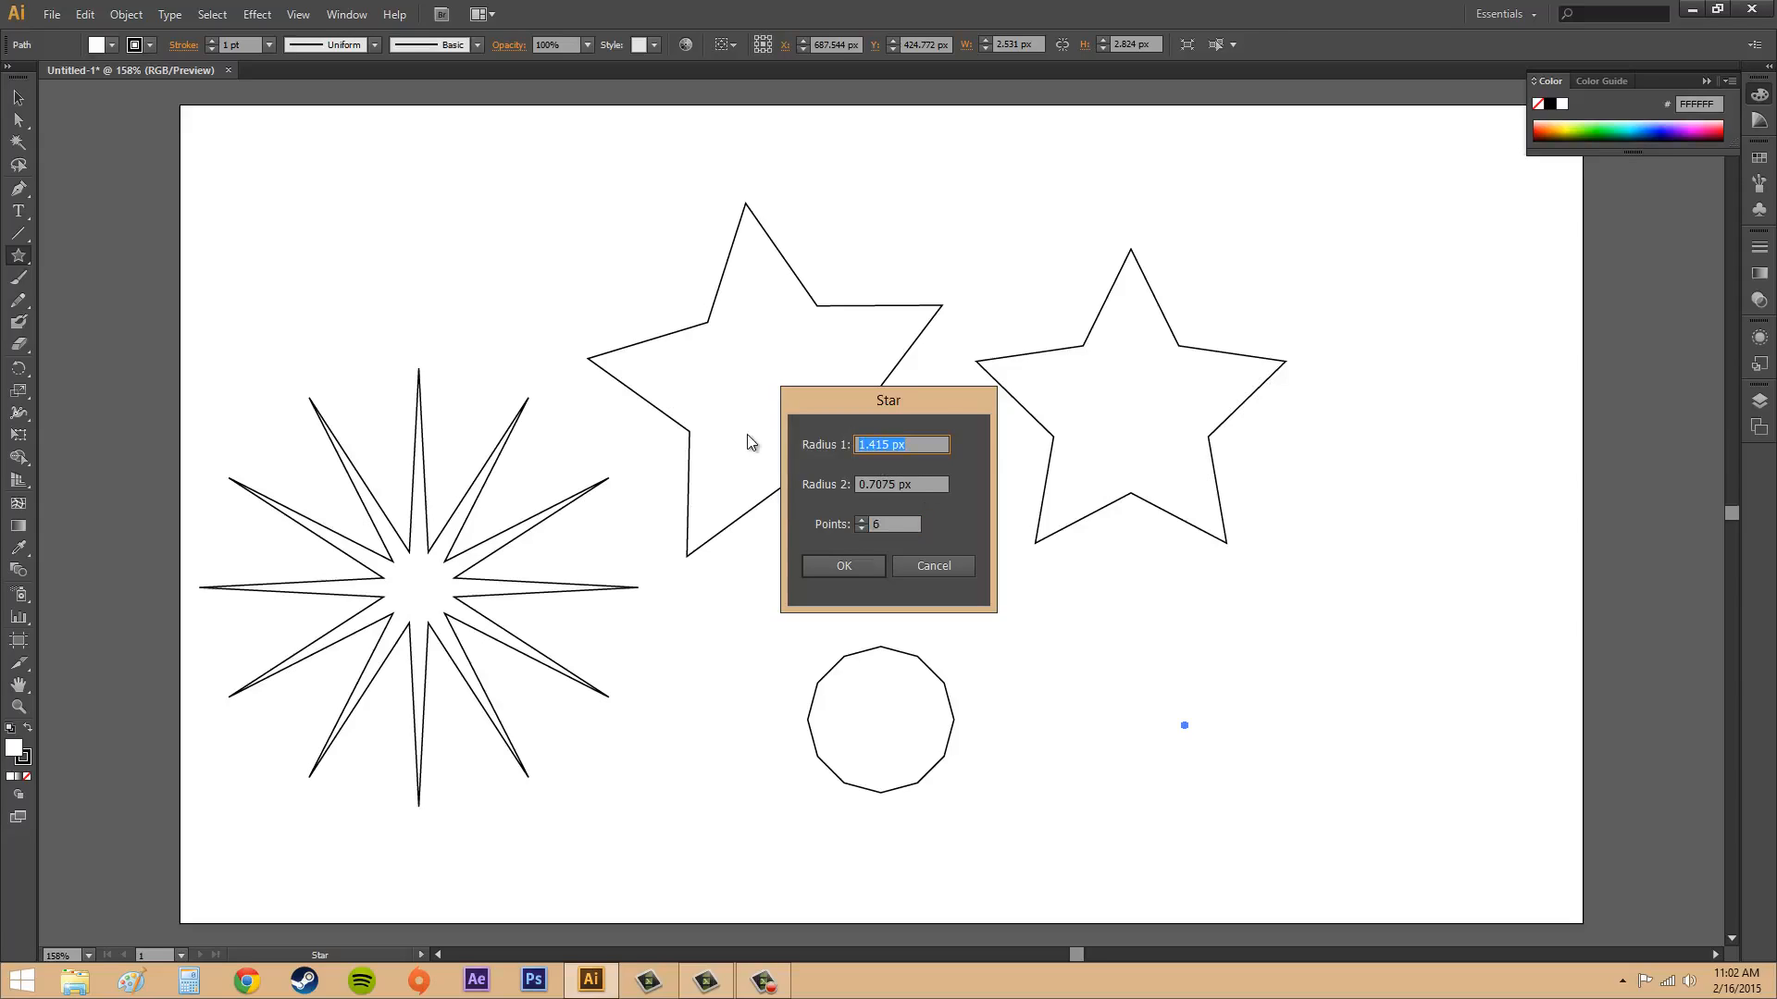
pyautogui.write('150')
pyautogui.press('Tab')
pyautogui.write('50')
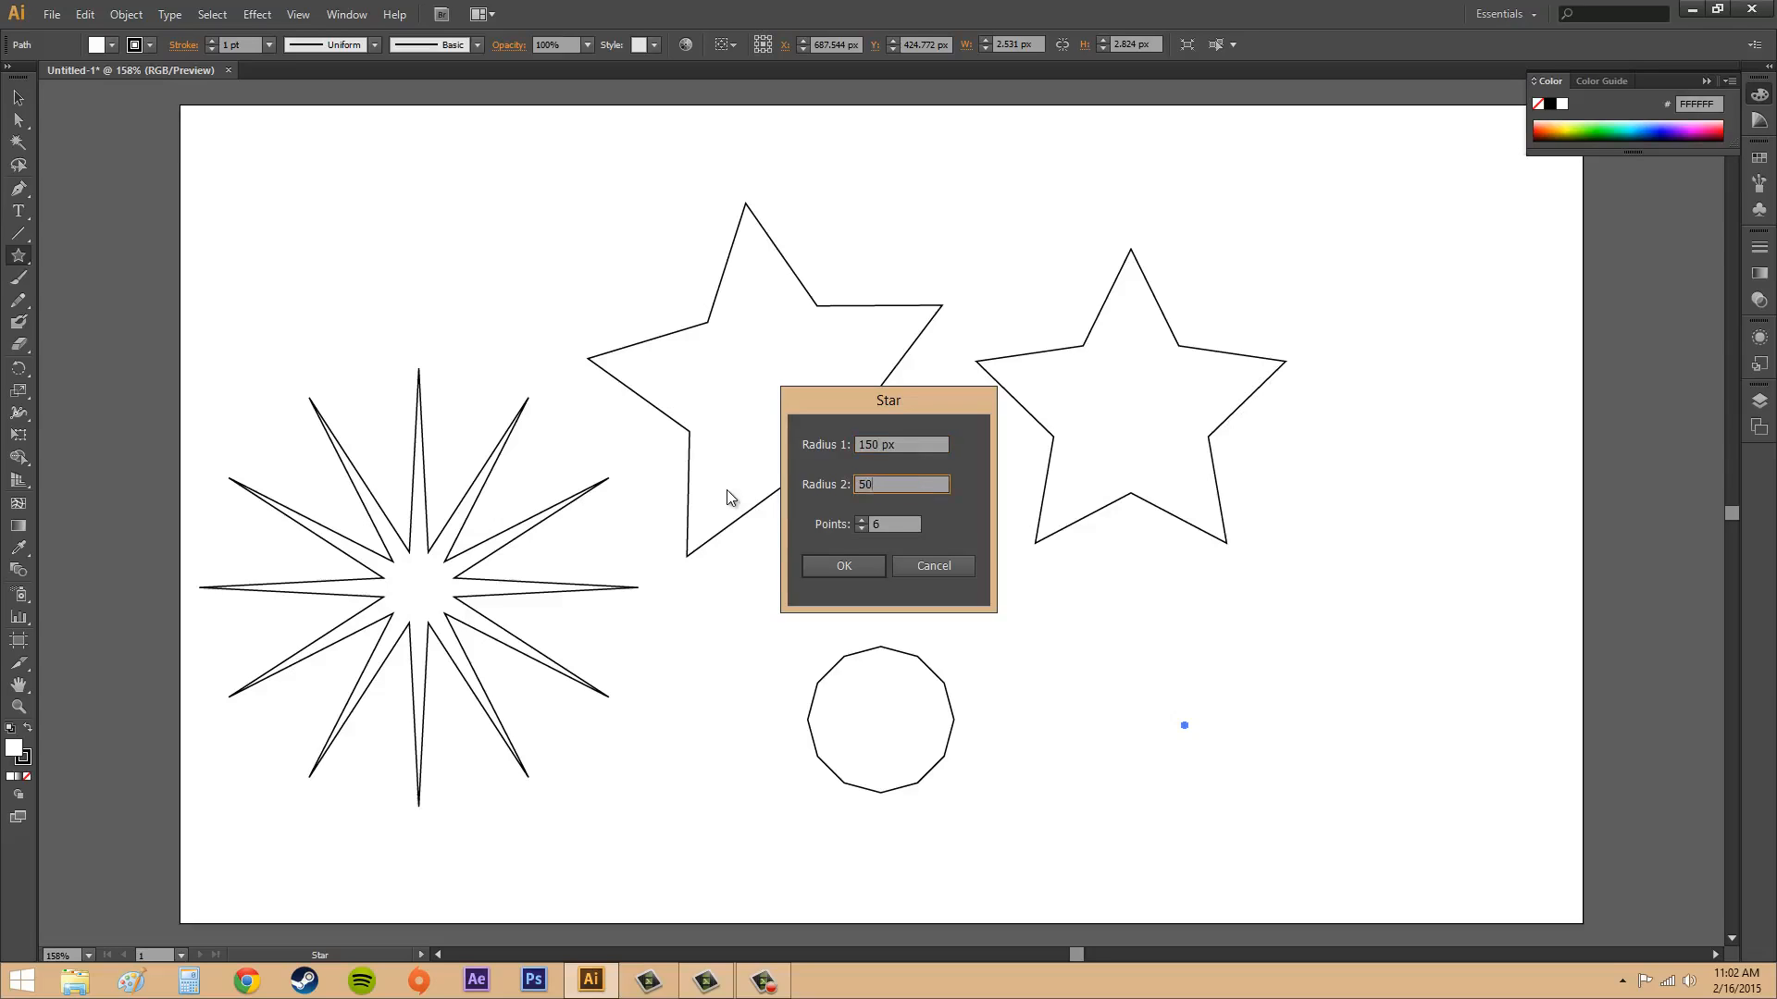
pyautogui.click(845, 566)
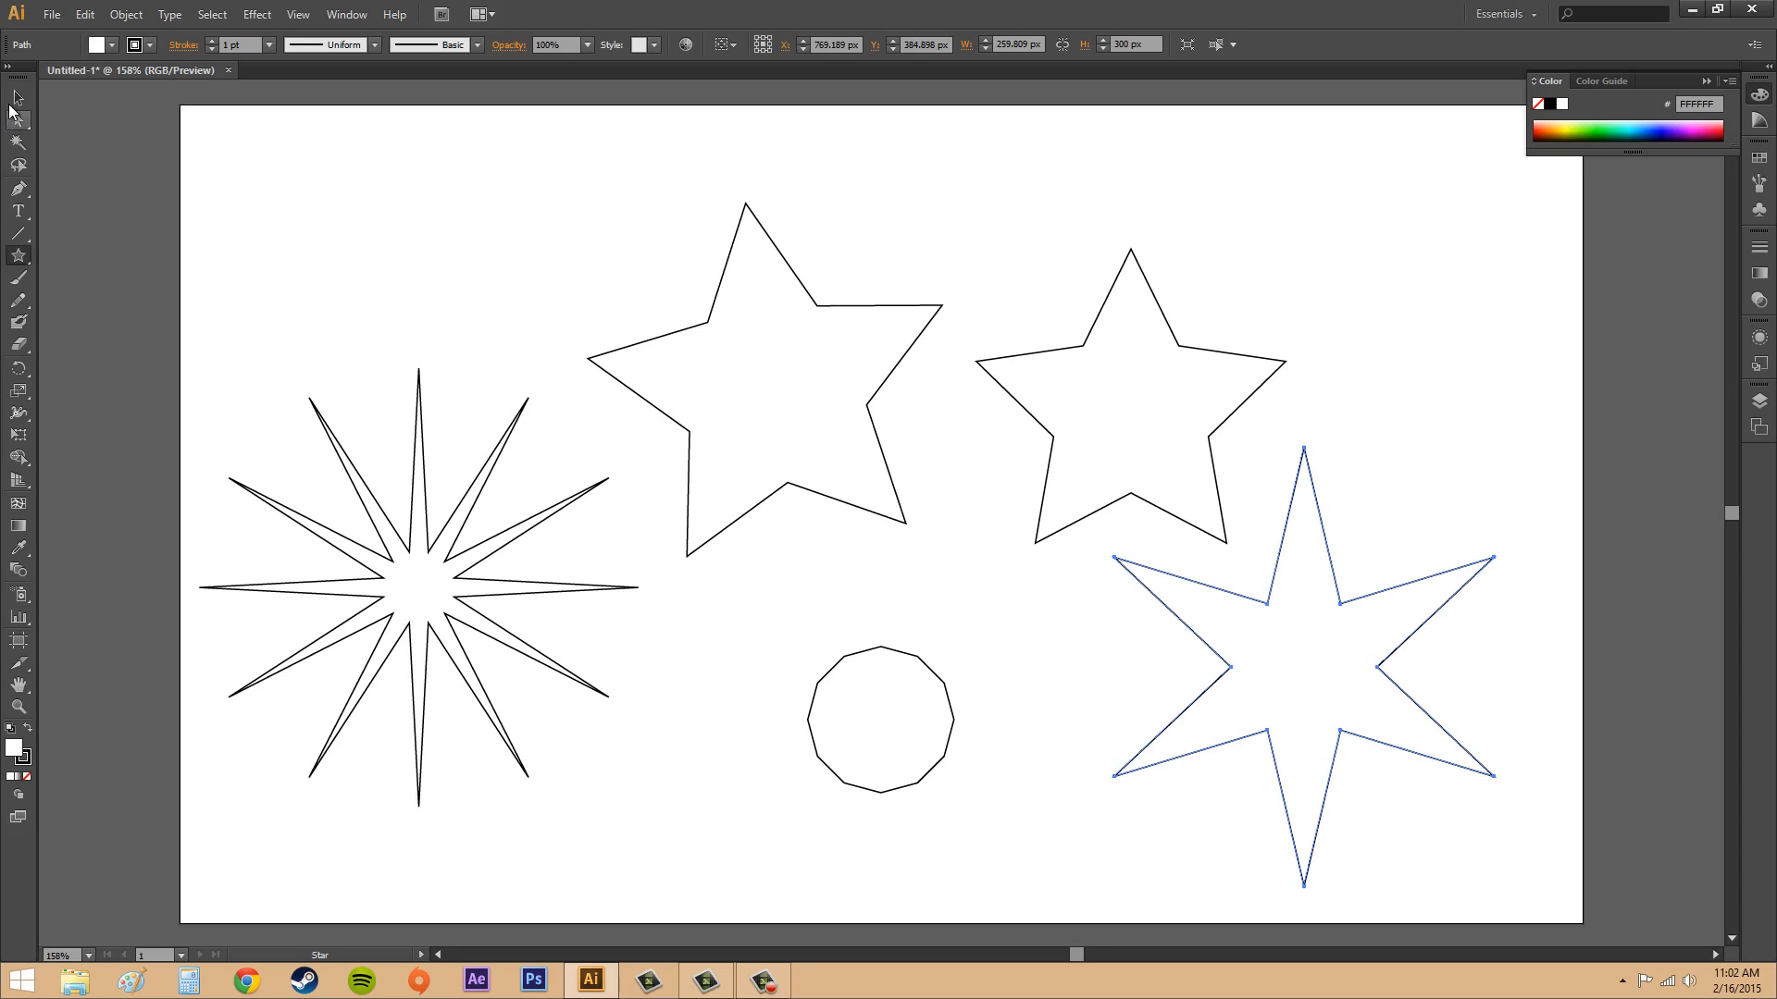
pyautogui.click(17, 98)
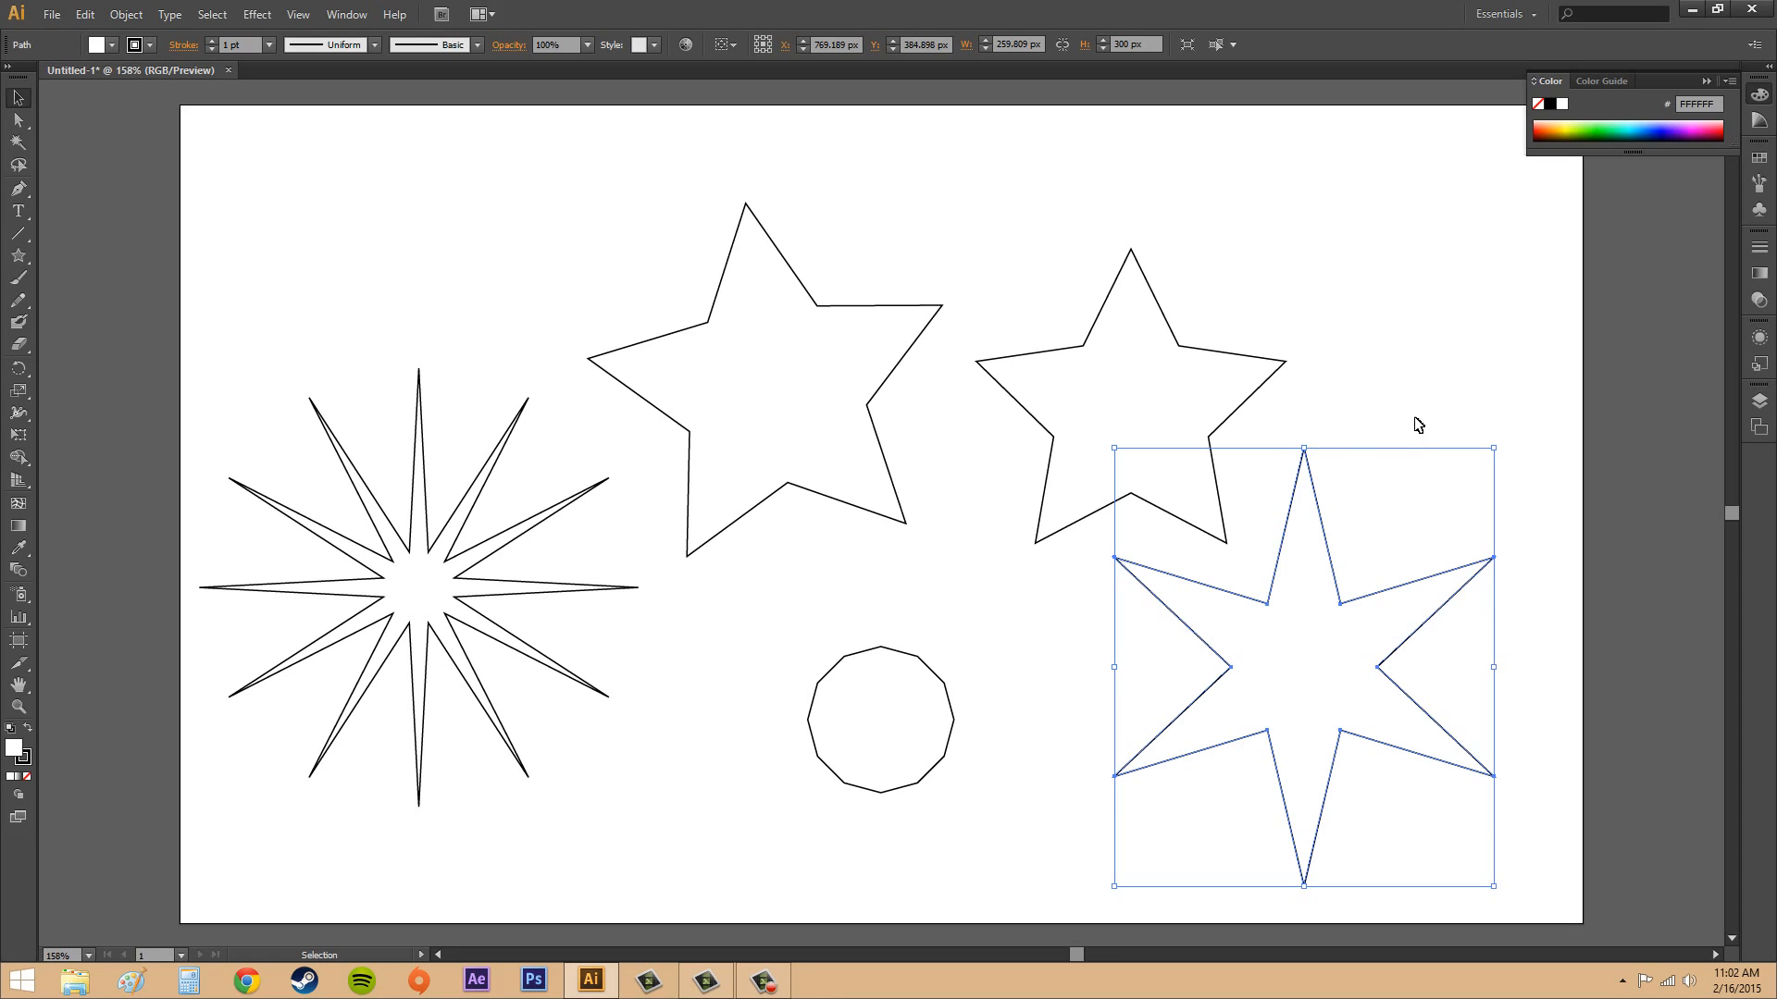
pyautogui.click(1422, 330)
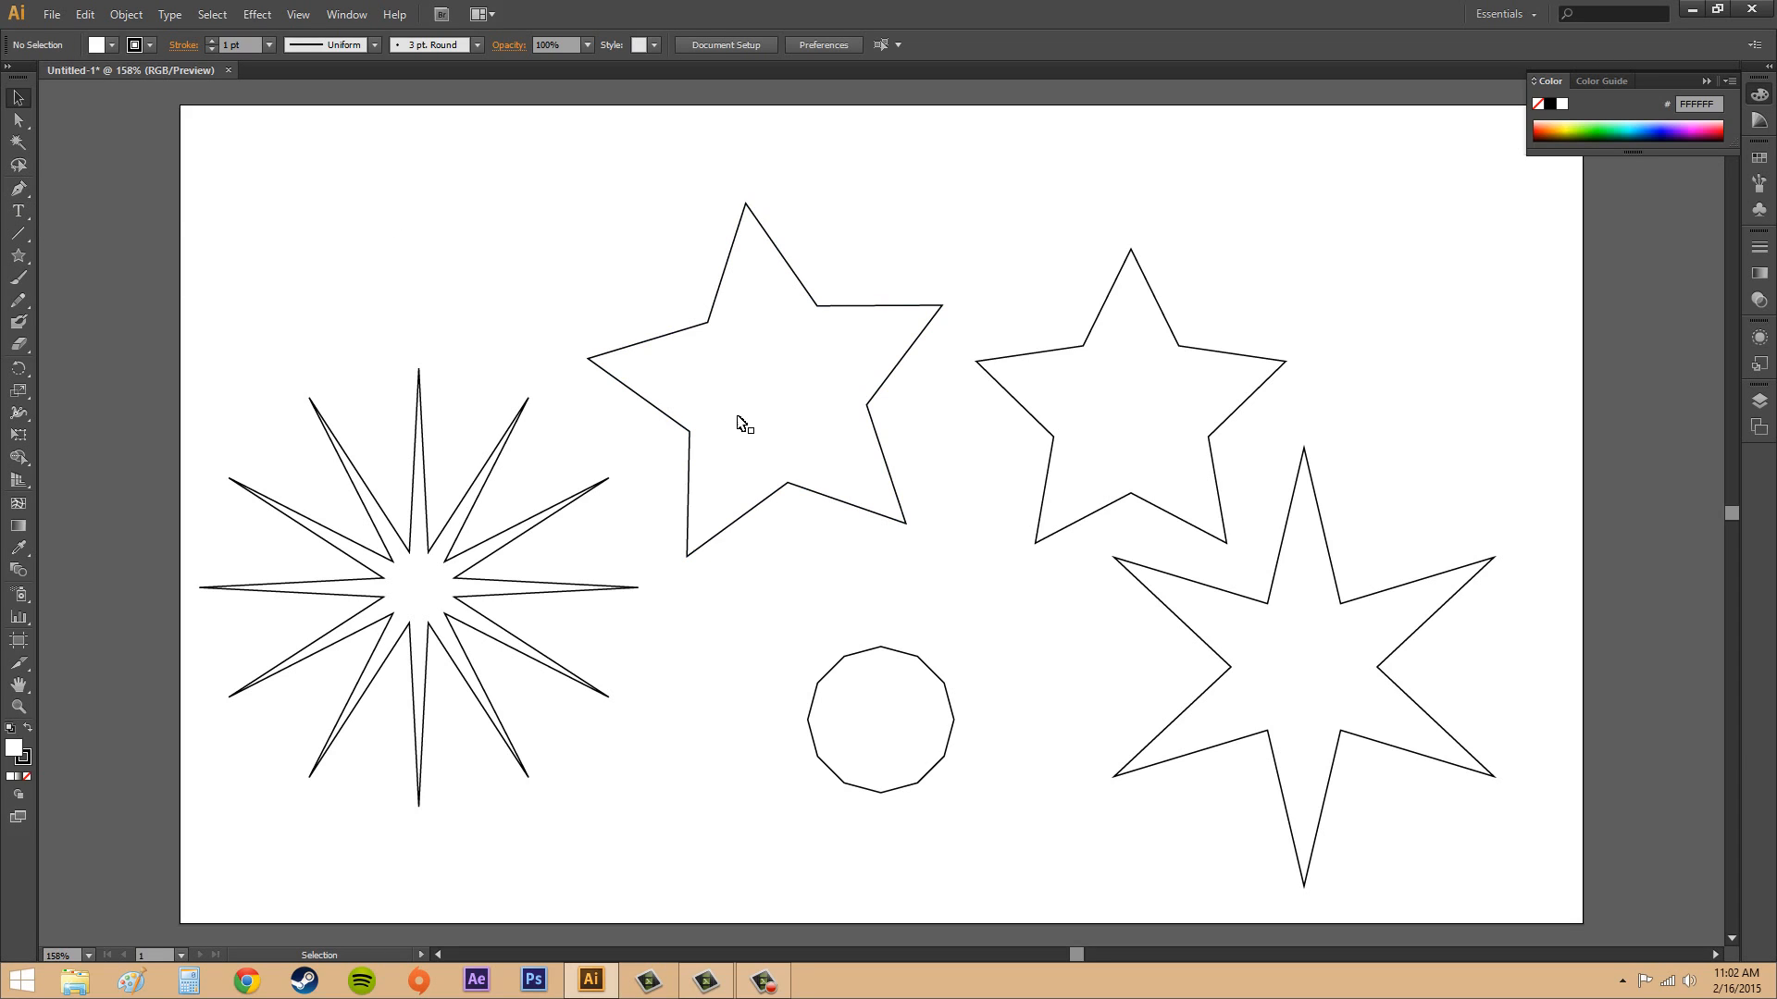
pyautogui.moveTo(18, 256)
pyautogui.mouseDown()
pyautogui.moveTo(61, 255)
pyautogui.moveTo(93, 314)
pyautogui.moveTo(133, 324)
pyautogui.moveTo(93, 342)
pyautogui.moveTo(120, 322)
pyautogui.moveTo(92, 336)
pyautogui.moveTo(22, 256)
pyautogui.mouseUp()
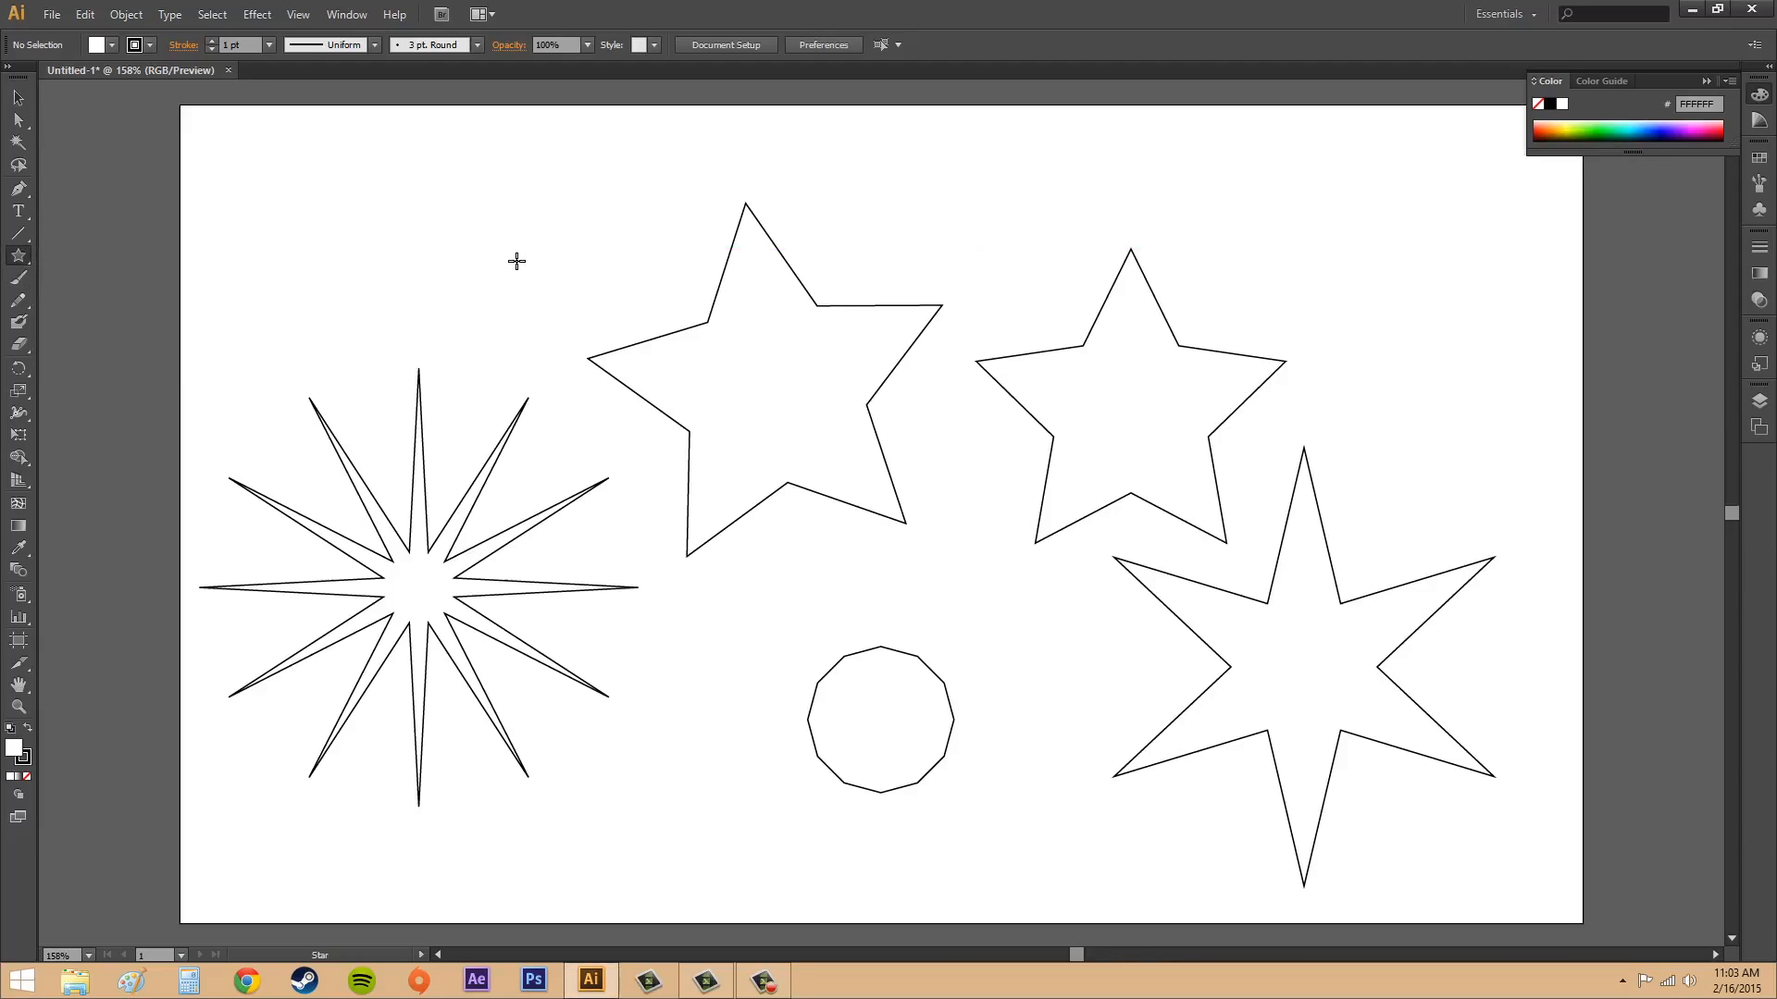
pyautogui.click(18, 97)
pyautogui.moveTo(299, 169); pyautogui.dragTo(485, 286)
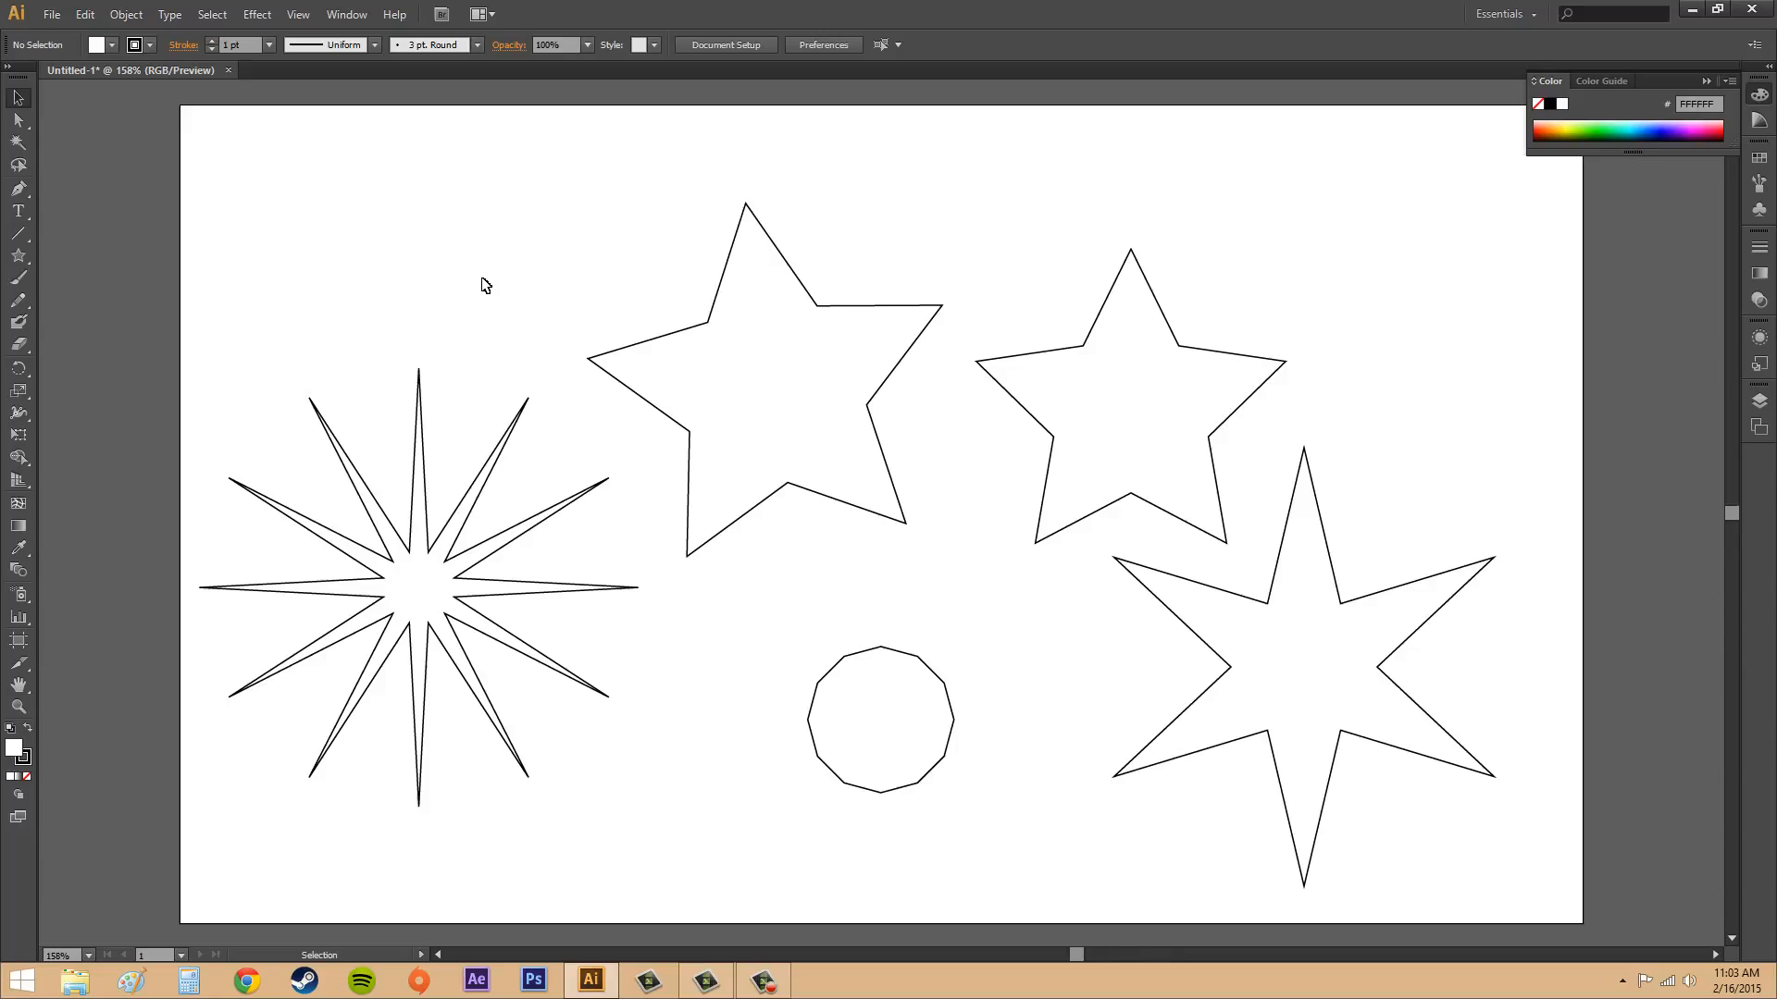